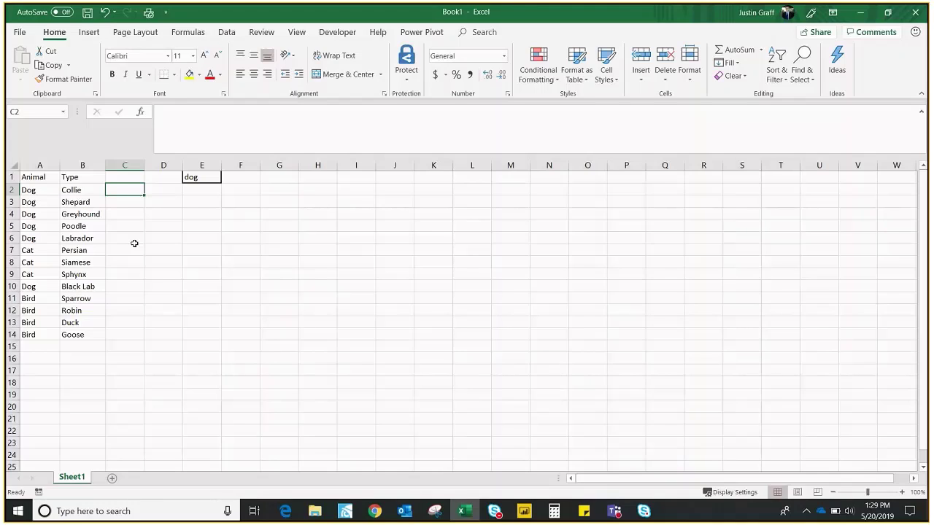
- Enter the formula =SEARCH($E$1,A2) in cell C2 to look for the E1 search term in the Animal column
click(203, 173)
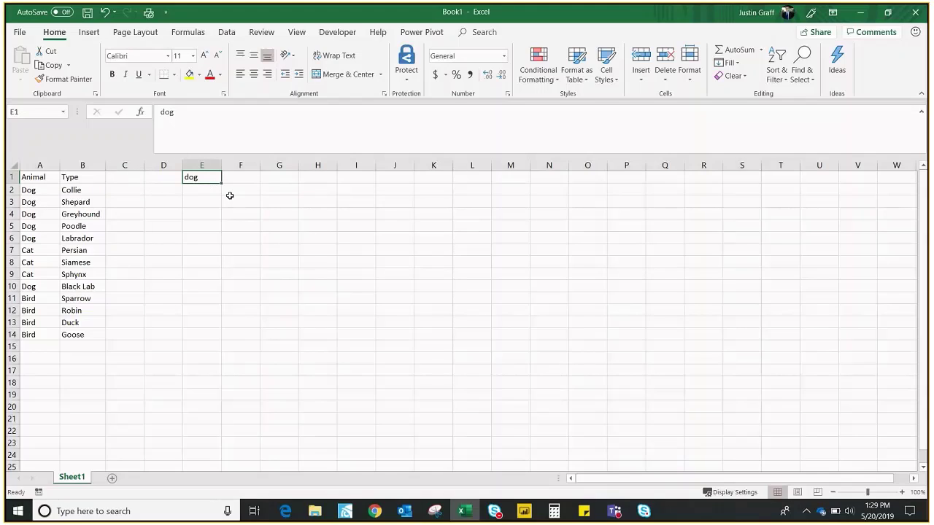
click(122, 189)
text(=sear)
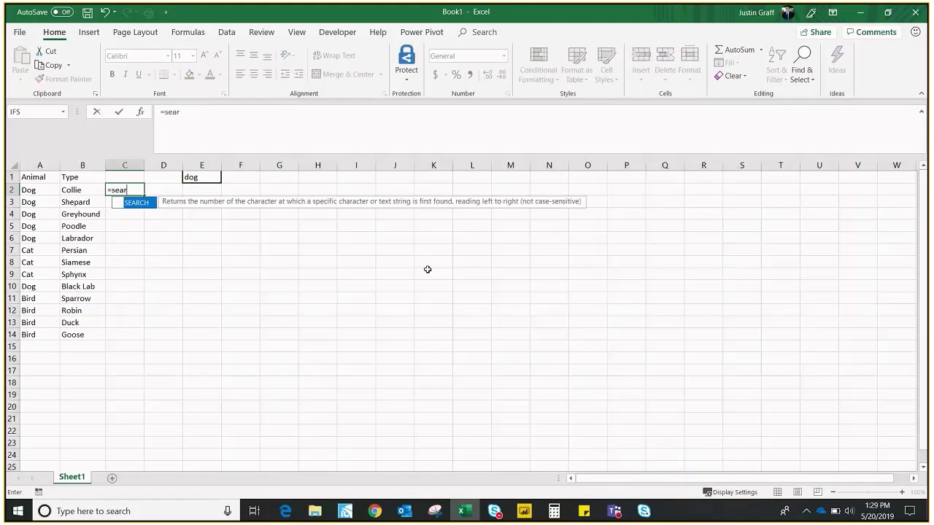
text(ch()
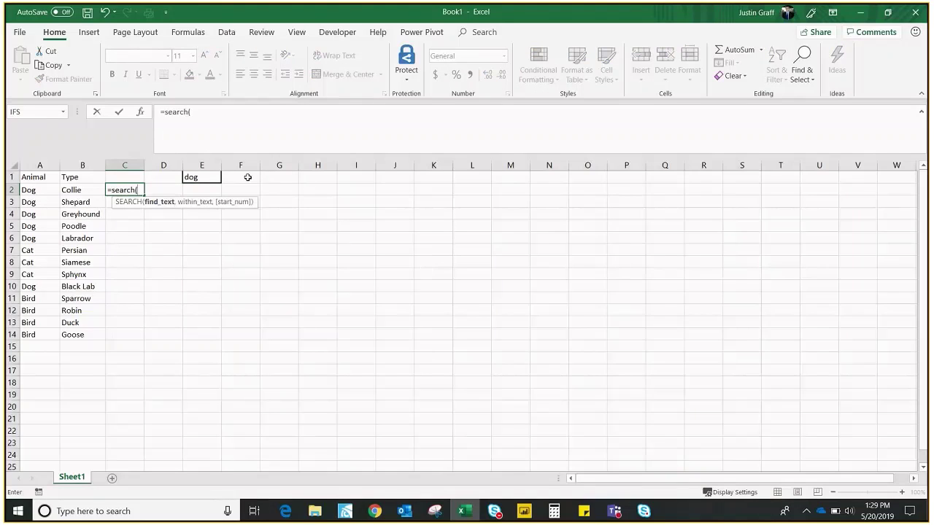
click(200, 178)
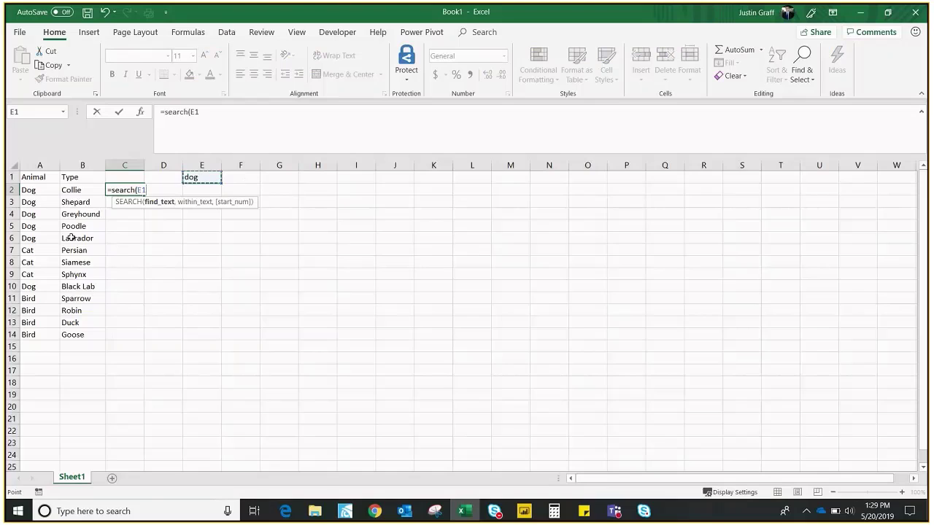
key(F4)
text(,)
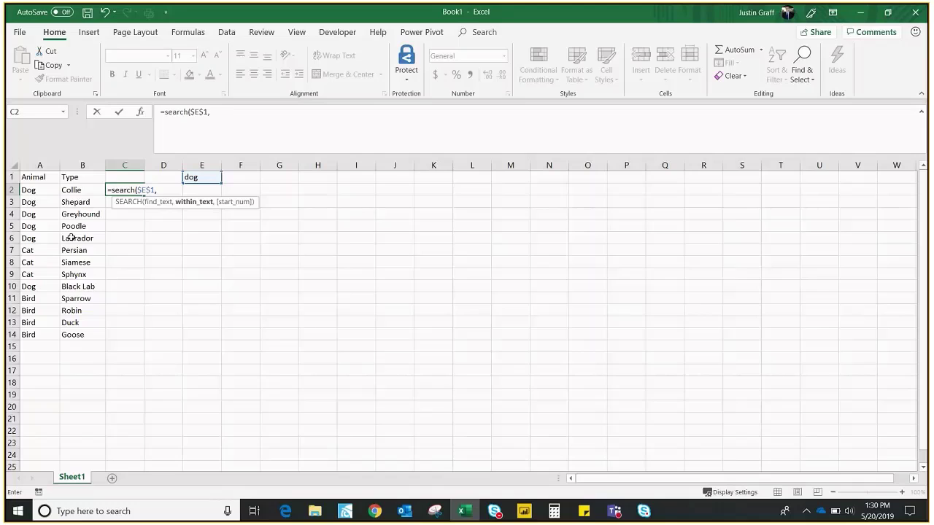
key(Left)
key(Left)
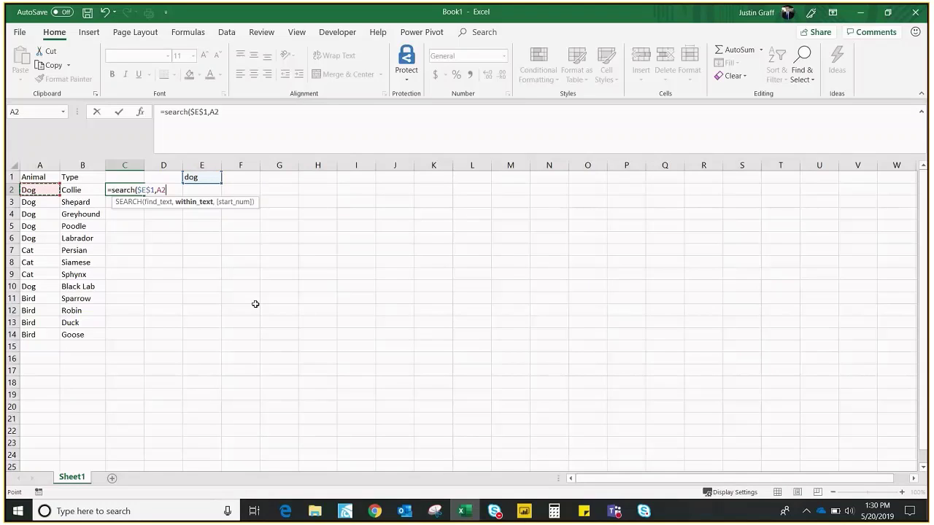
text())
key(Return)
key(Up)
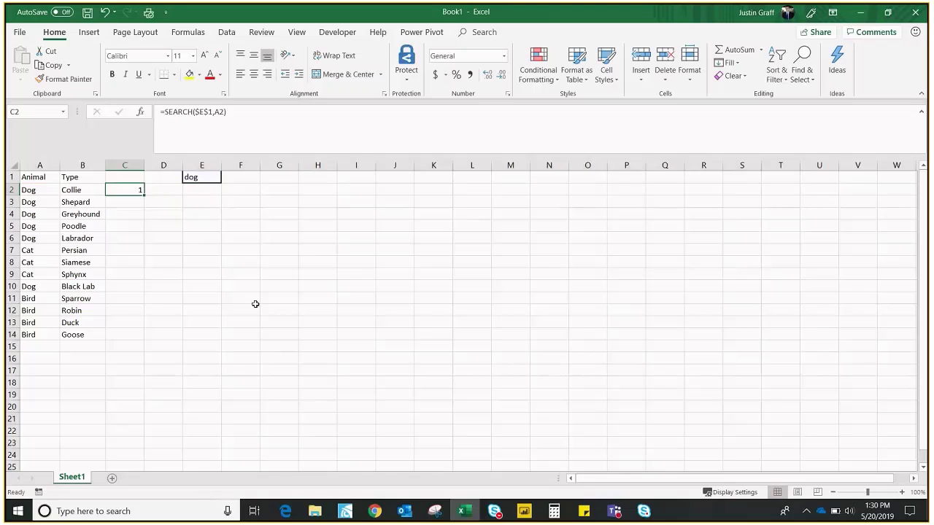
- Change the search term in E1 to Cat and reselect C2 to check its formula
key(Up)
key(Right)
key(Right)
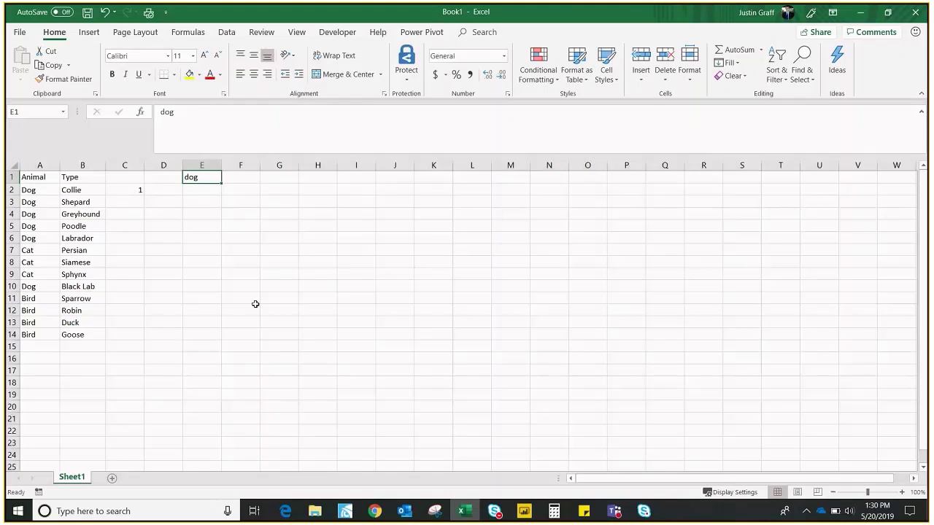
text(Cat)
key(Return)
key(Left)
key(Left)
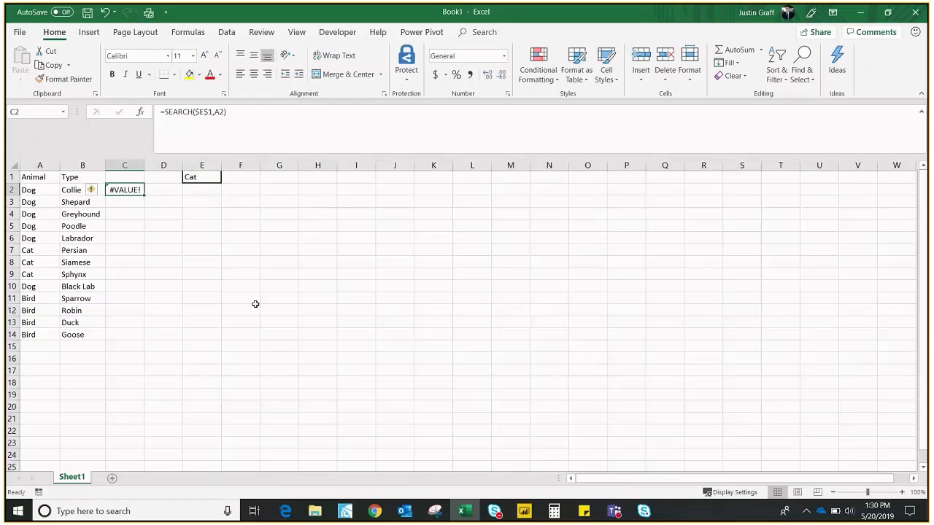
- Clear the search term from cell E1
key(Up)
key(Right)
key(Right)
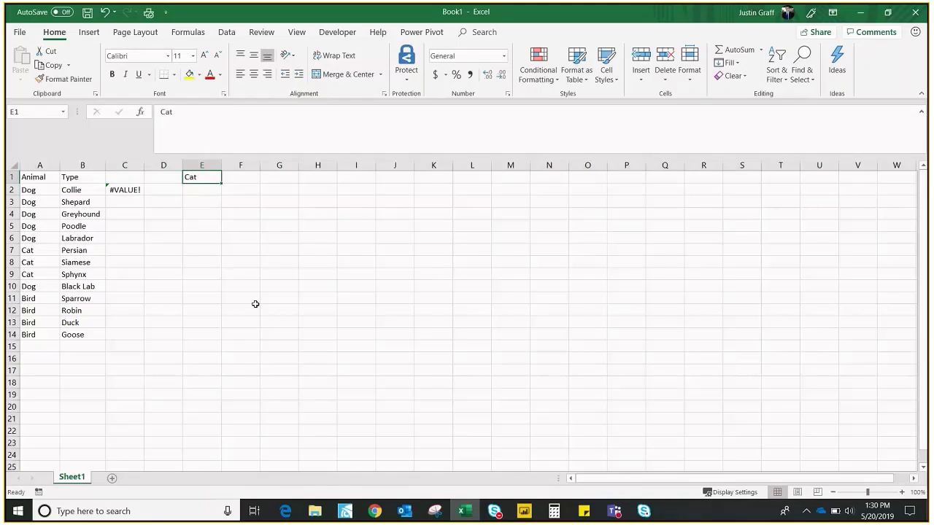
key(Delete)
- Wrap the SEARCH formula in C2 in ISNUMBER, giving =ISNUMBER(SEARCH($E$1,A2))
key(Left)
key(Left)
key(Down)
click(168, 117)
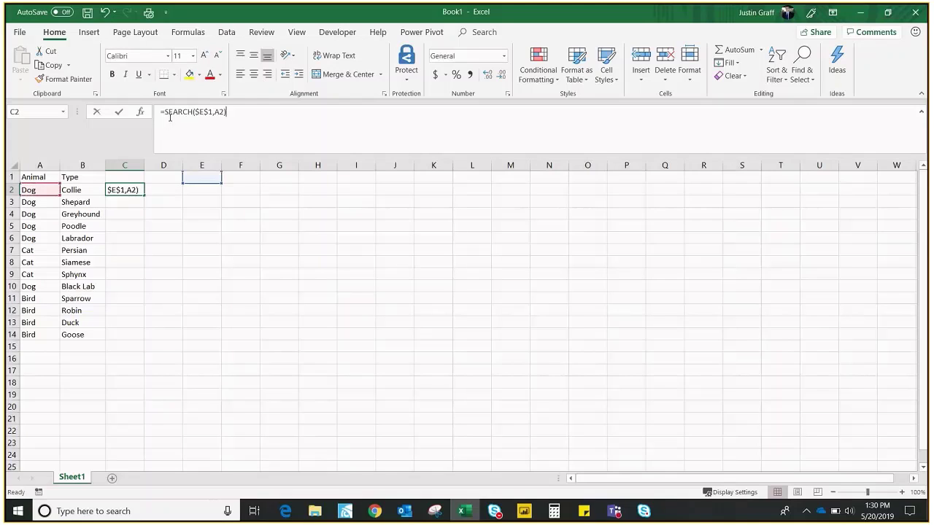
text(isnumber()
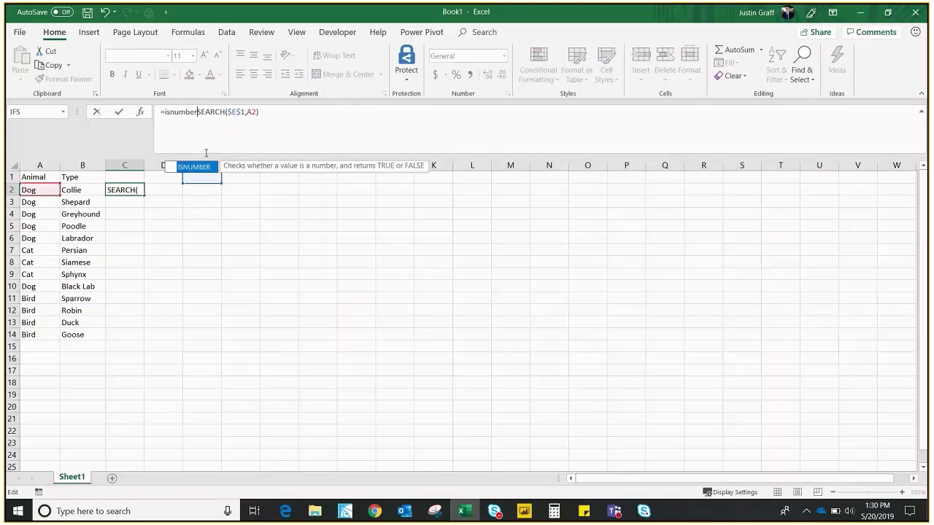
click(276, 117)
text())
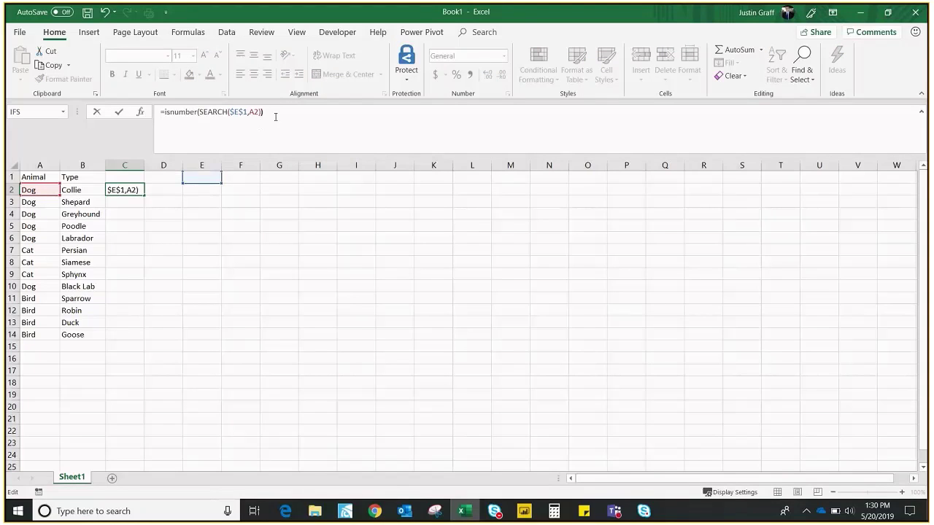
key(Return)
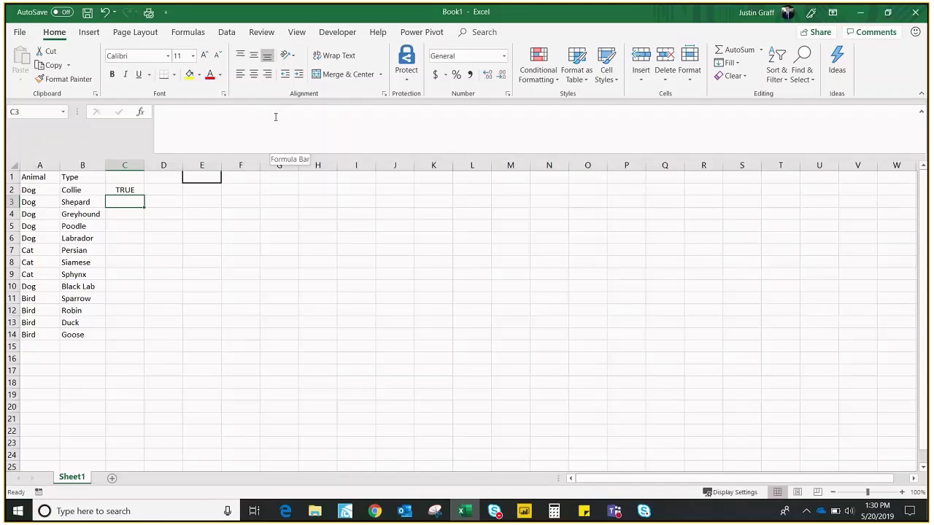
- Nest the C2 formula in an IF function with ROWS(C2:C2) as the value if true
key(Up)
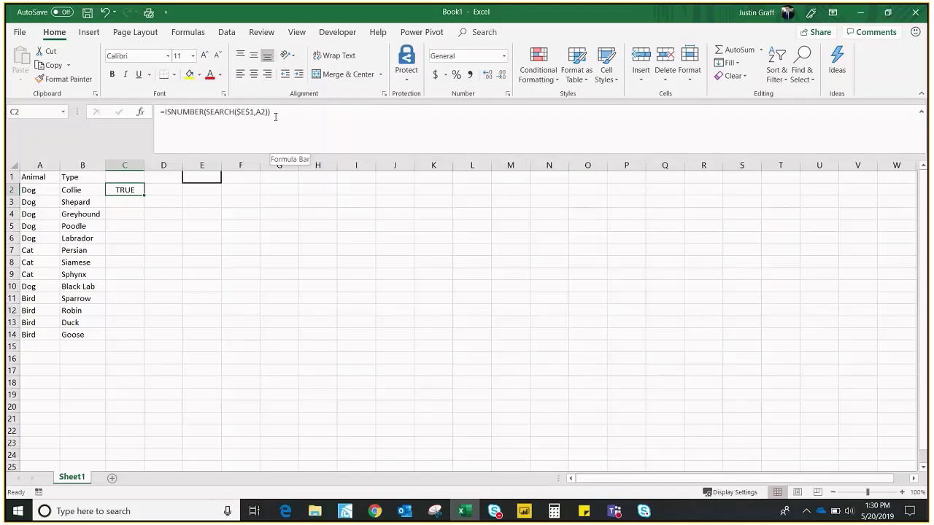
click(167, 111)
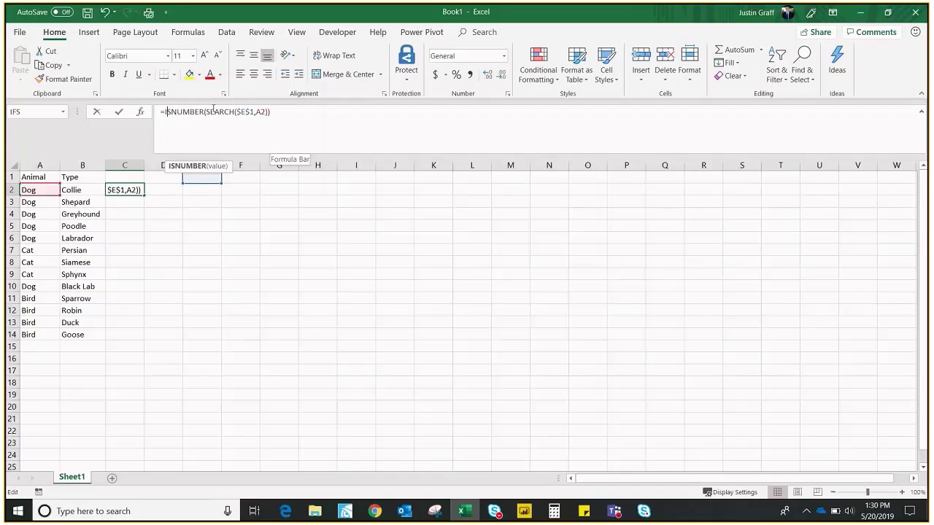
text(if()
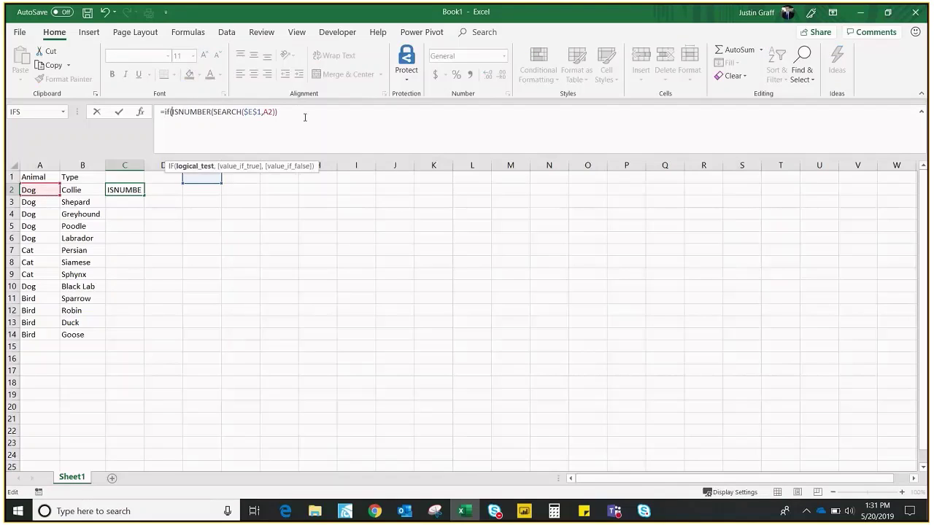
click(305, 117)
text(,)
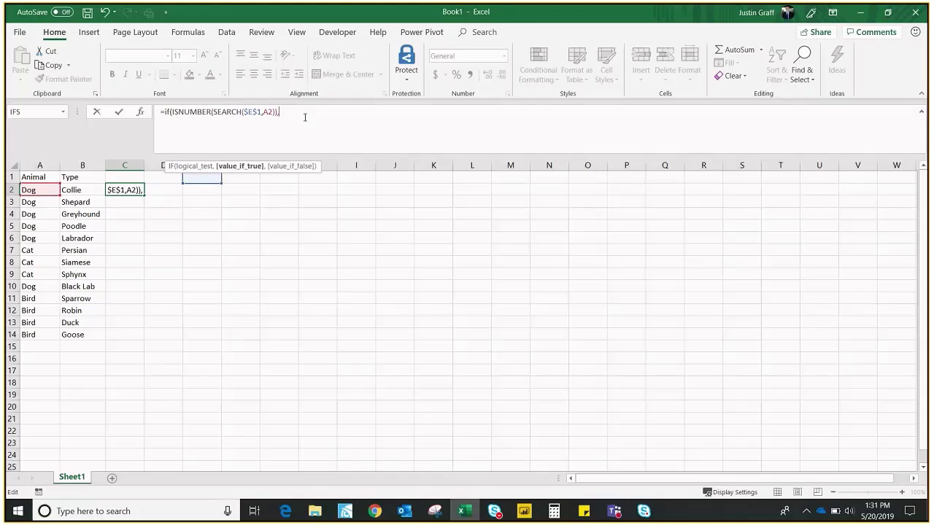
text(rows(c2)
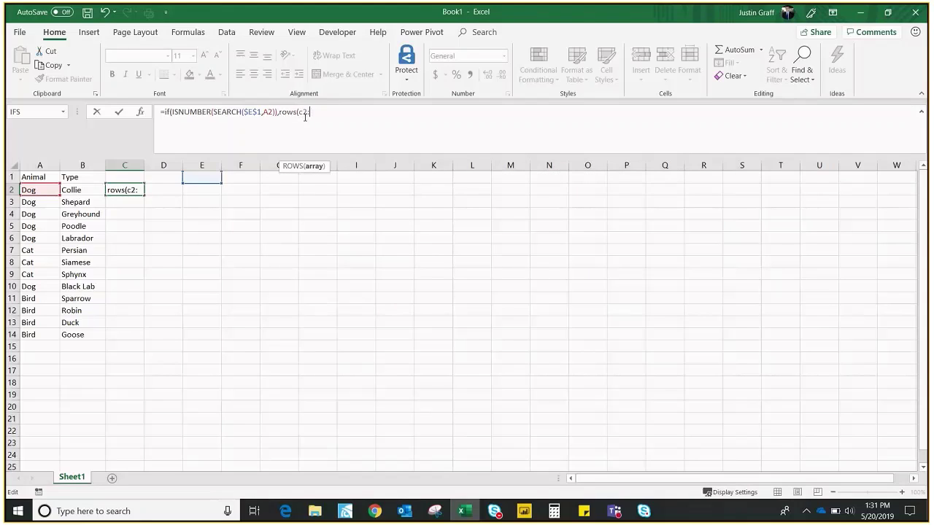
text(:c2))
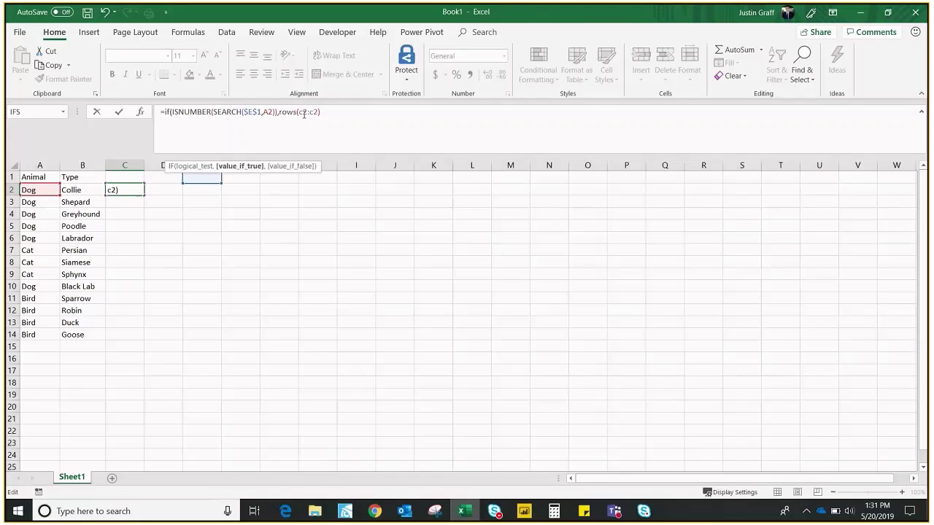
- Make the first ROWS reference absolute as $C$2, close the IF formula, and fill it down from C2 to C14
click(305, 114)
key(F4)
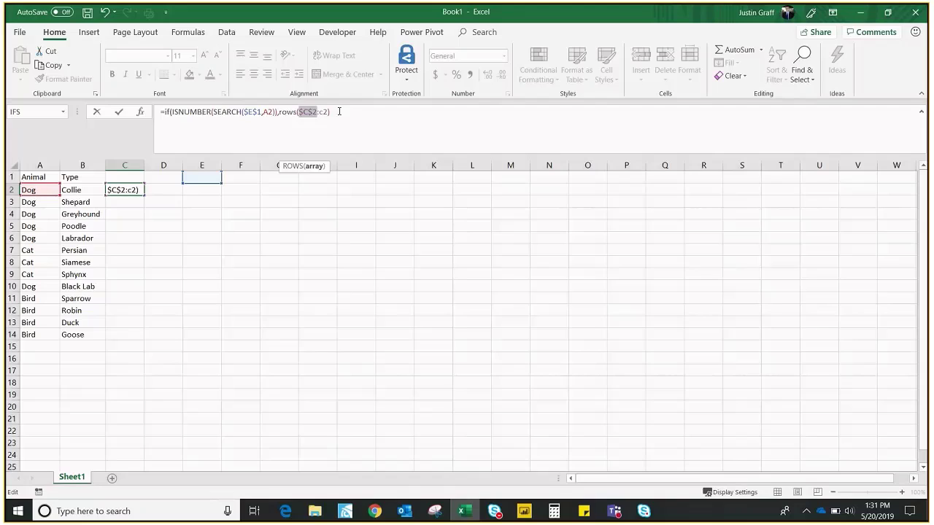
text())
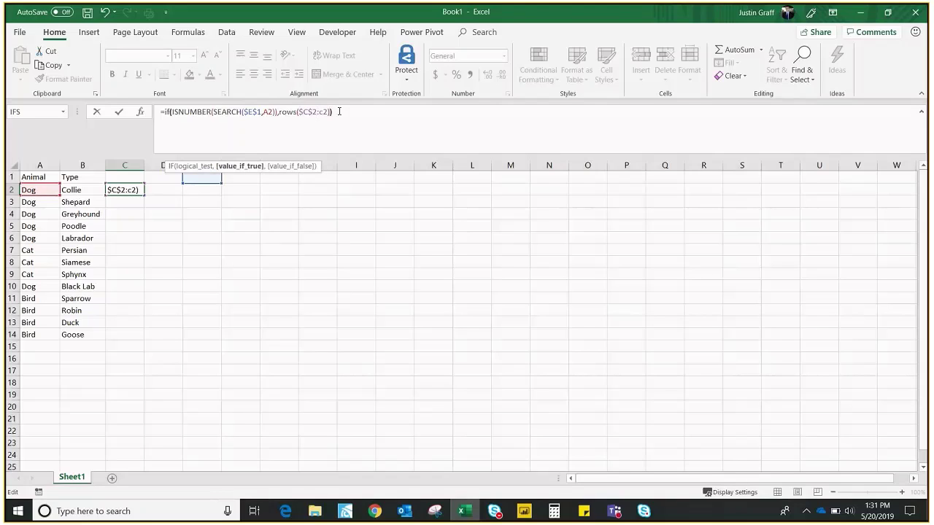
text())
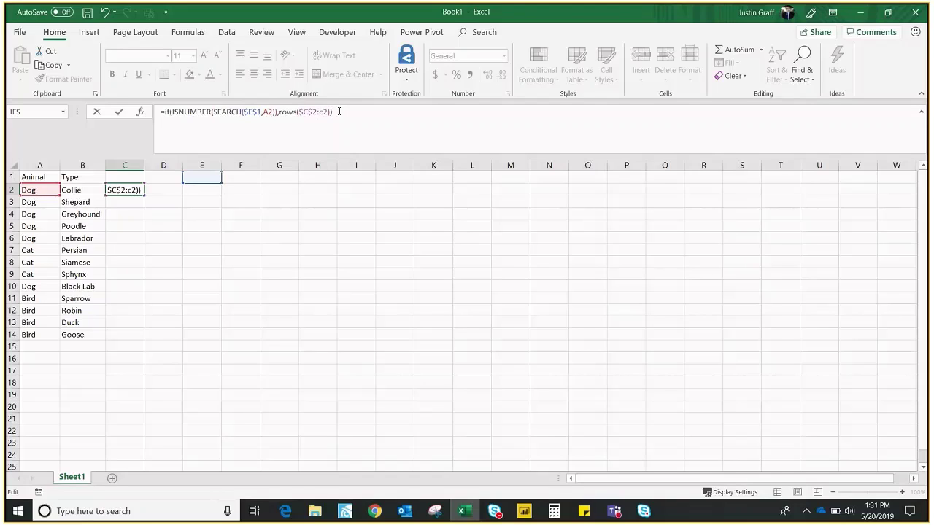
key(ctrl+Return)
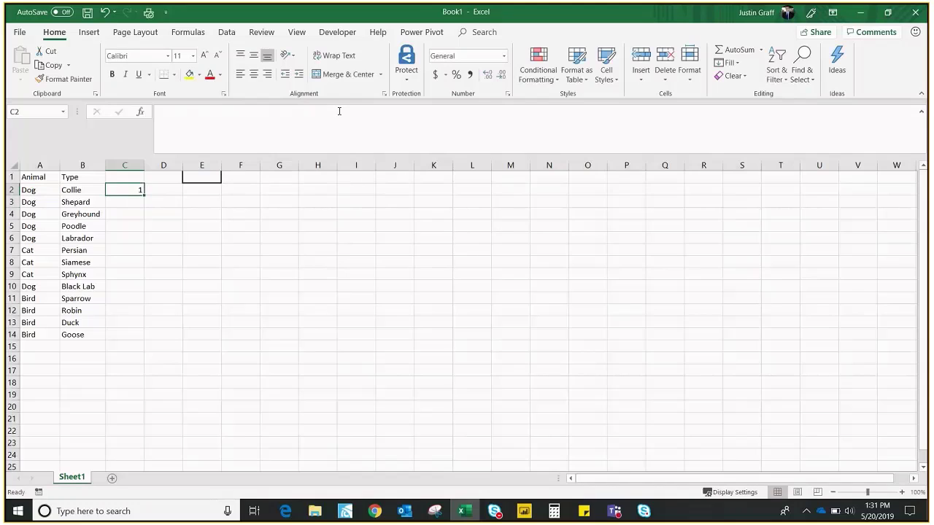
drag(144, 195, 152, 345)
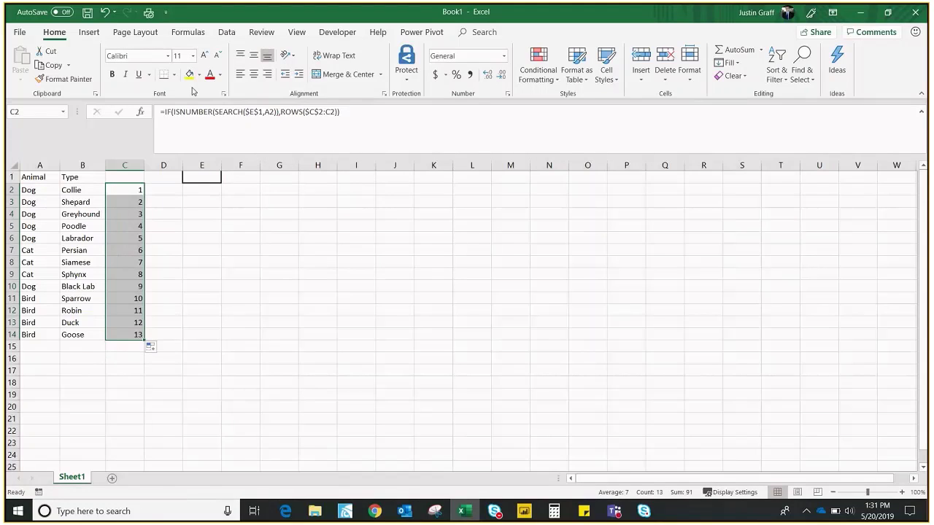
- Enter dog as the search term in cell E1
click(196, 180)
text(dog)
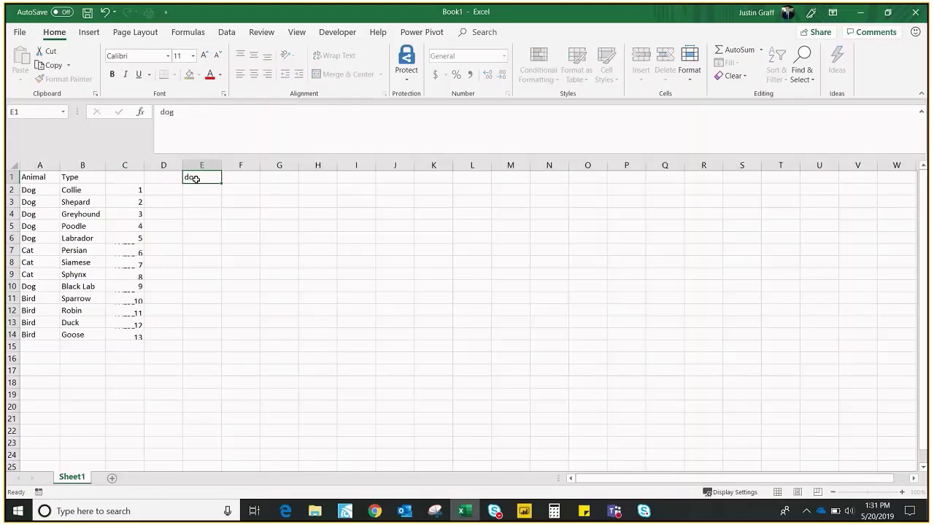
key(Return)
- Add "" as the value if false in C2's IF formula and fill the formula down through C14
key(Left)
key(Down)
key(Left)
key(Up)
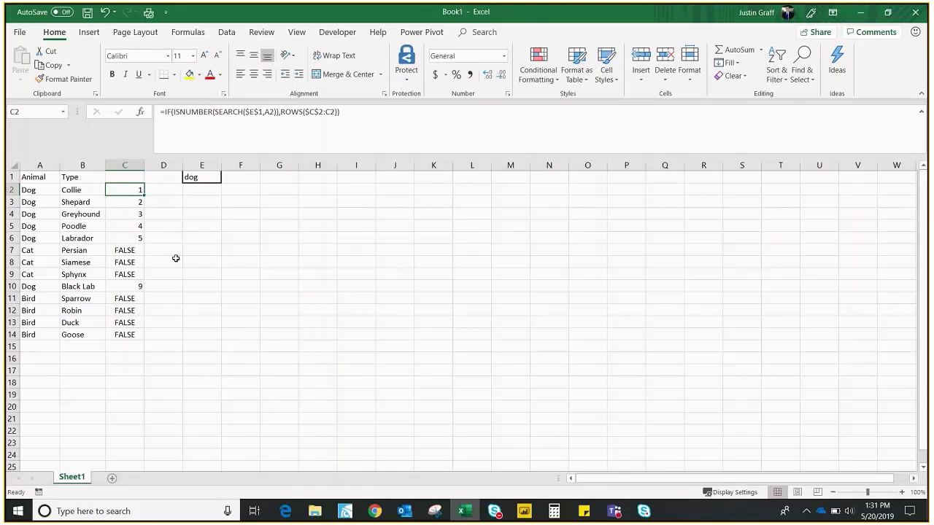
click(336, 111)
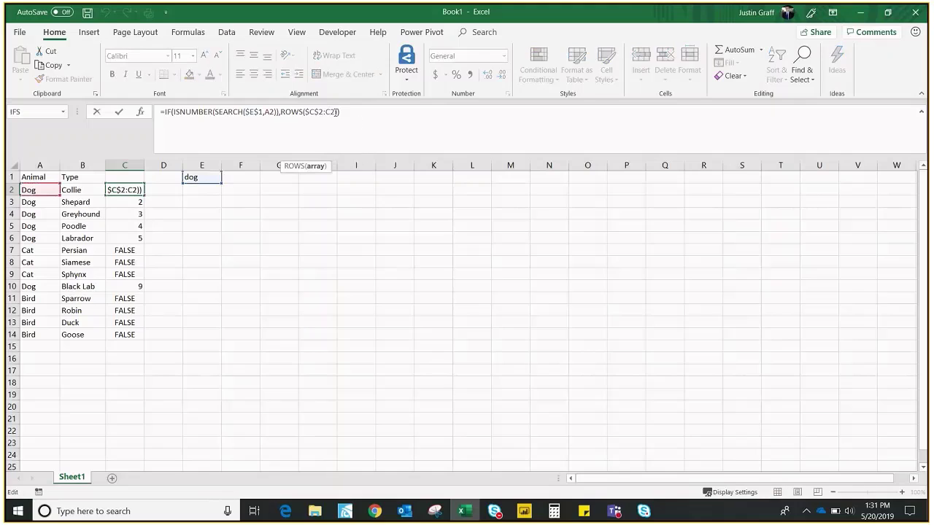
key(Right)
text(,)
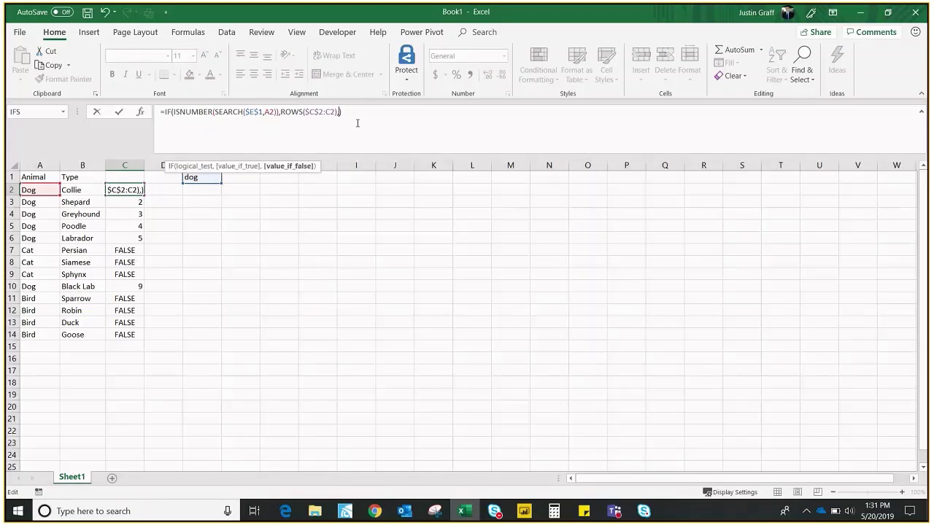
text("")
click(164, 112)
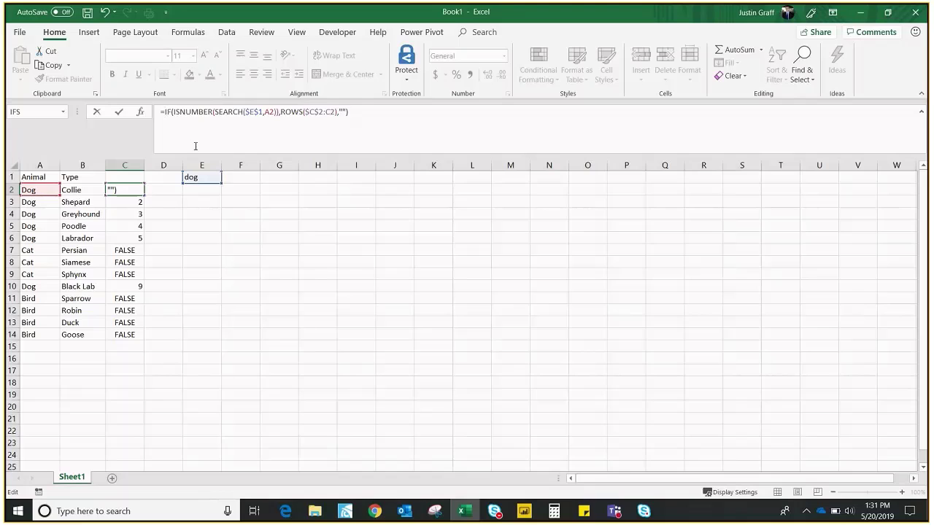
key(Return)
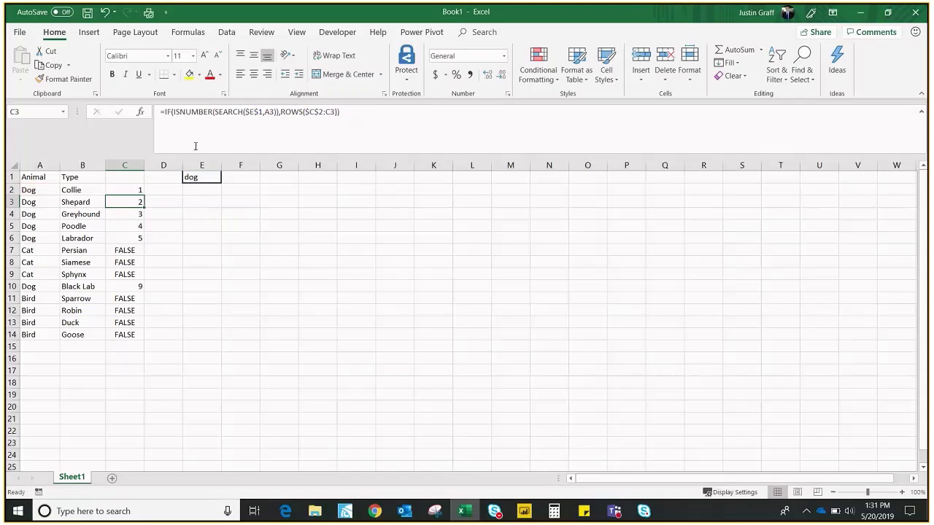
click(127, 189)
drag(144, 196, 145, 339)
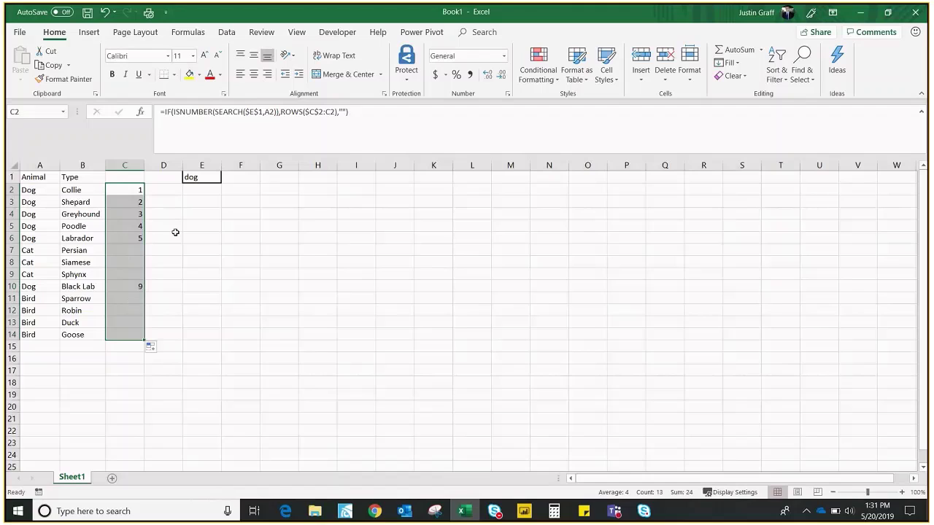
click(168, 191)
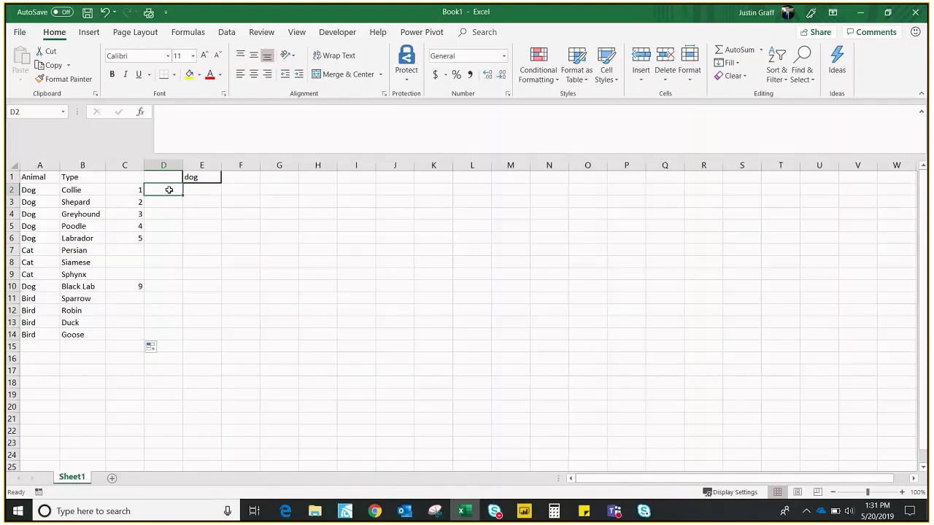
click(201, 178)
click(162, 192)
drag(132, 188, 125, 286)
drag(138, 247, 133, 275)
- Start a SMALL formula in D2 with the absolute range $C$2:$C$14 as the array and ROWS(C2:C2) as k
click(159, 190)
text(=sma)
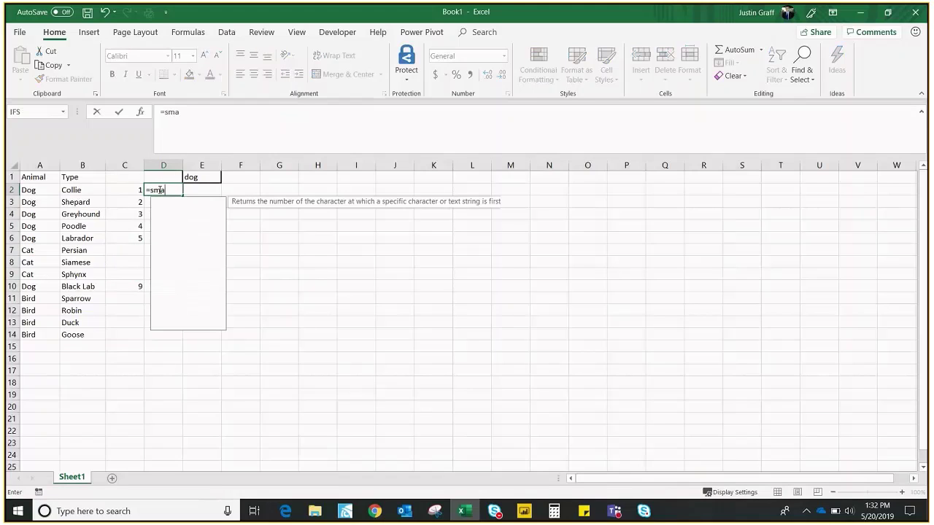
text(ll()
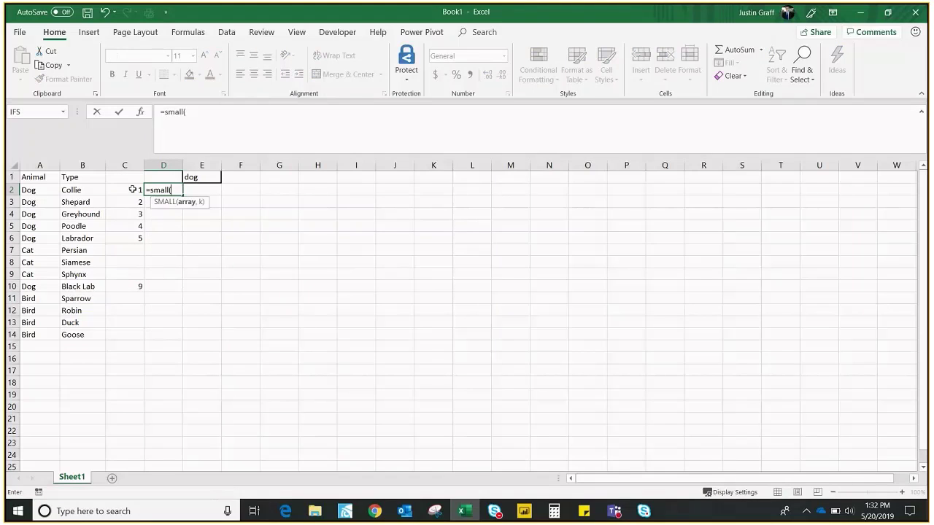
drag(131, 188, 134, 334)
key(F4)
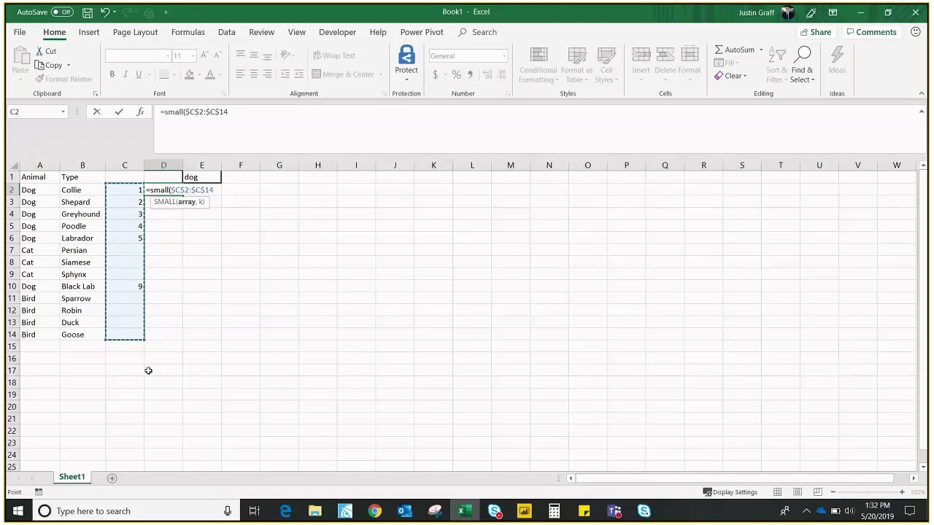
text(,)
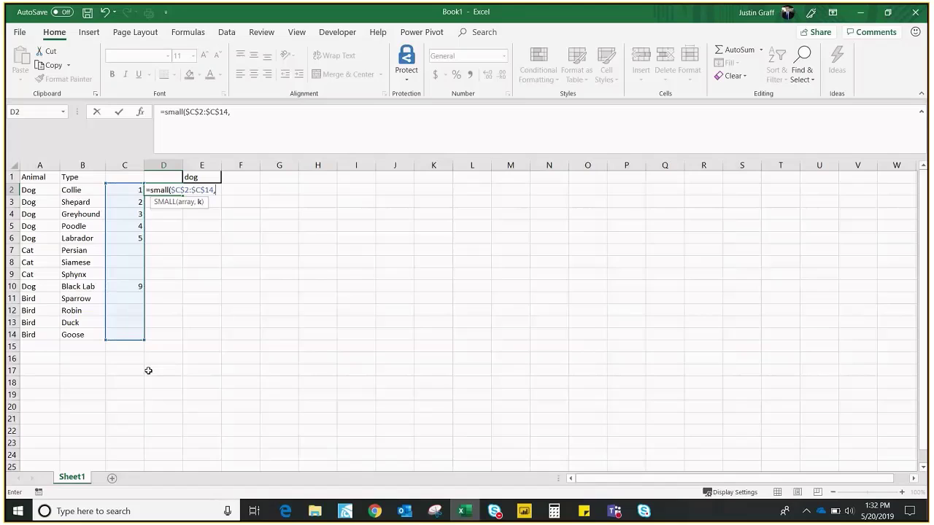
text(rows()
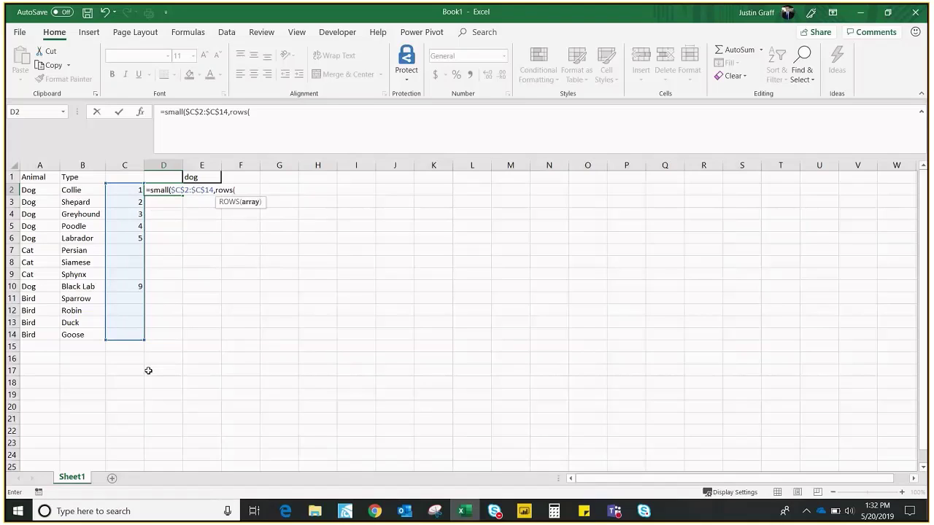
text(c2)
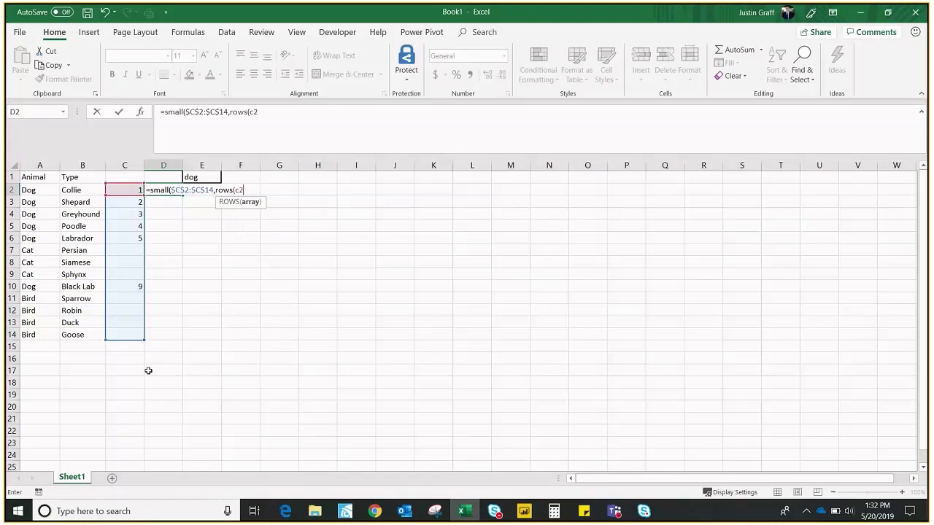
text(:c2))
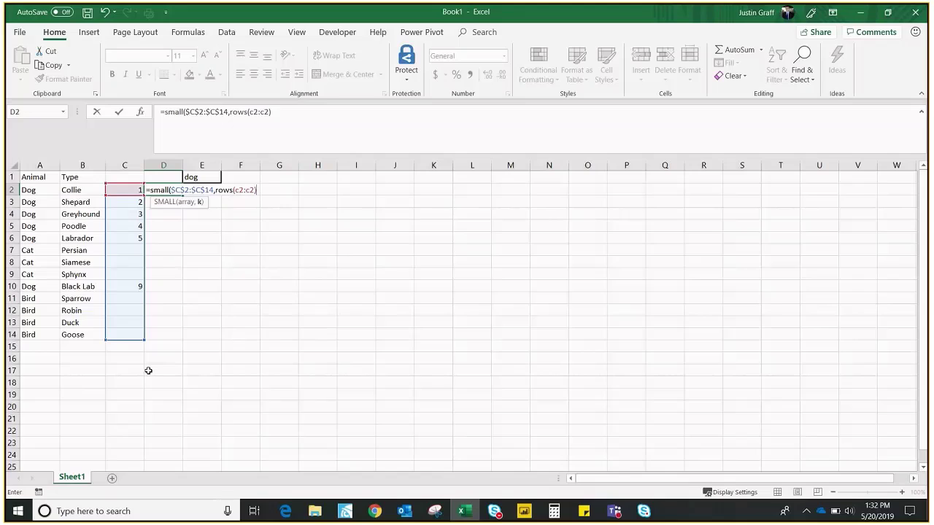
- Make the first ROWS reference in D2 absolute as $C$2, close the SMALL formula, and fill it down through D14
click(253, 113)
key(F4)
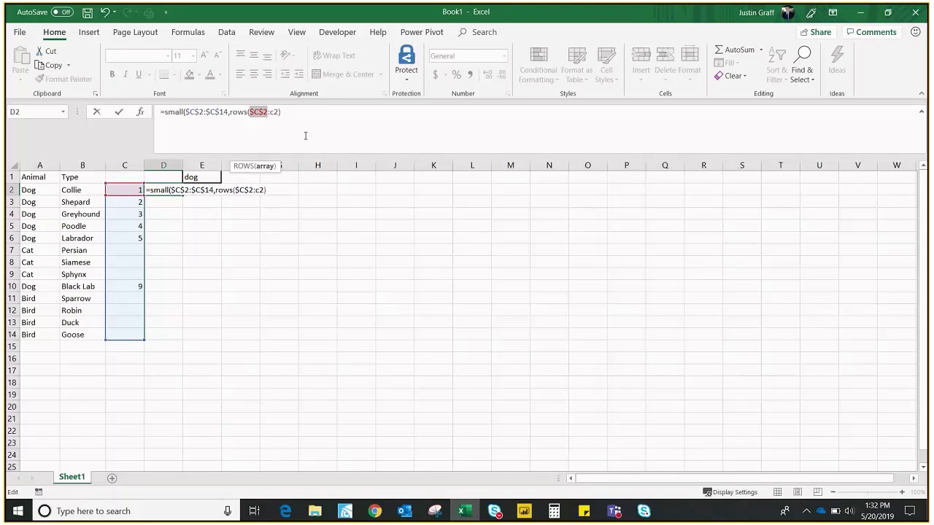
click(291, 111)
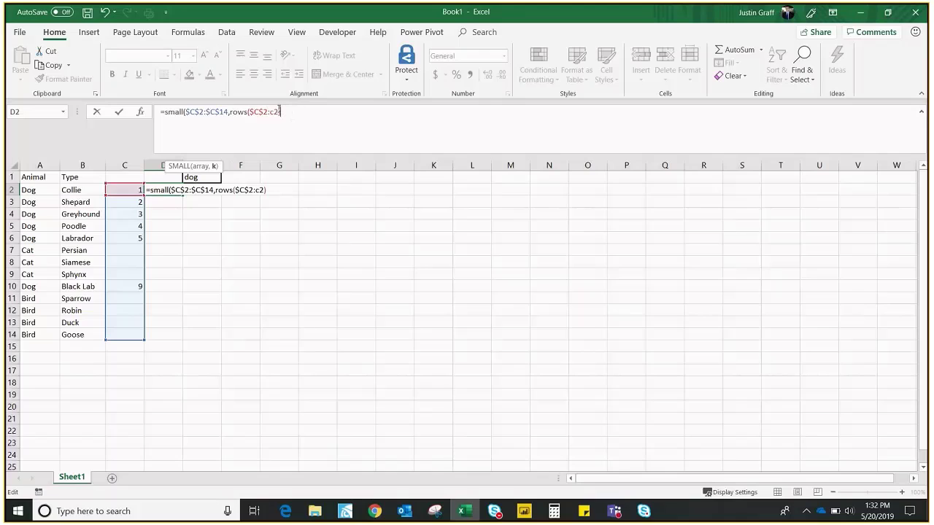
text())
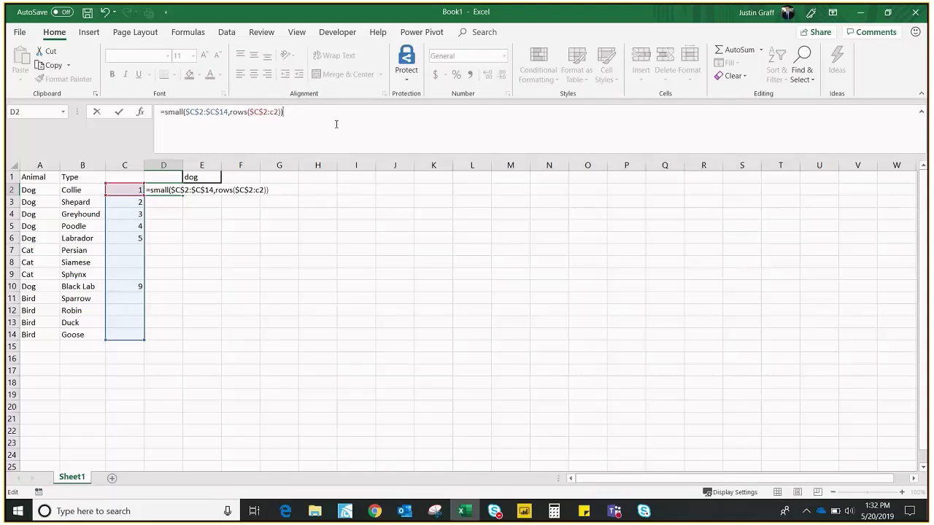
key(Return)
click(172, 192)
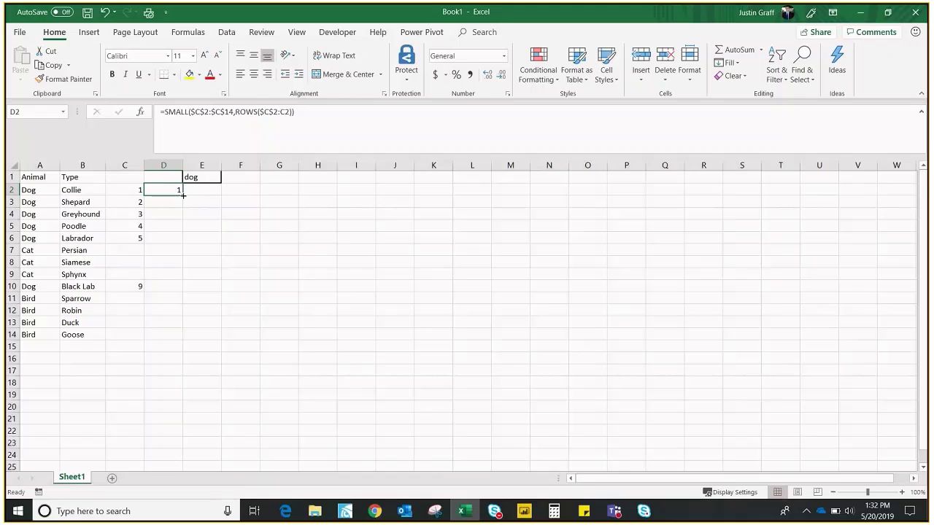
drag(183, 195, 179, 338)
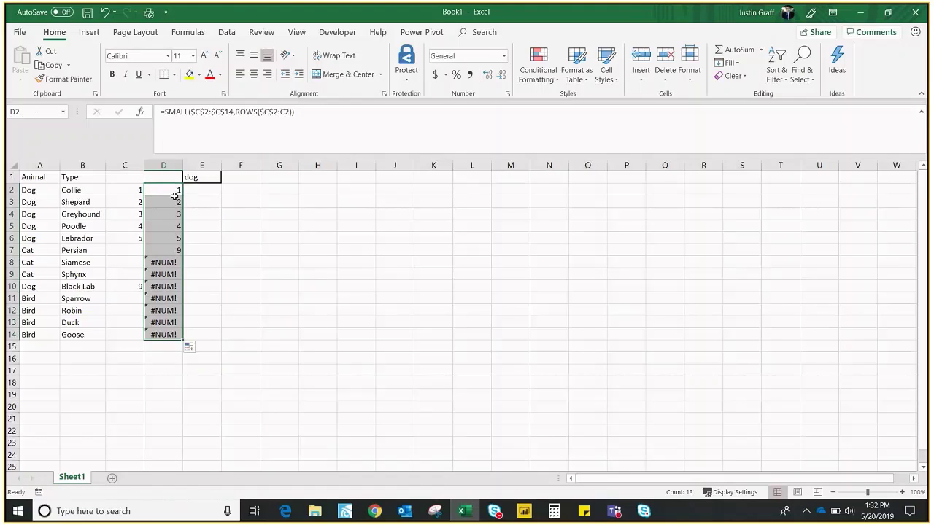
drag(175, 195, 162, 260)
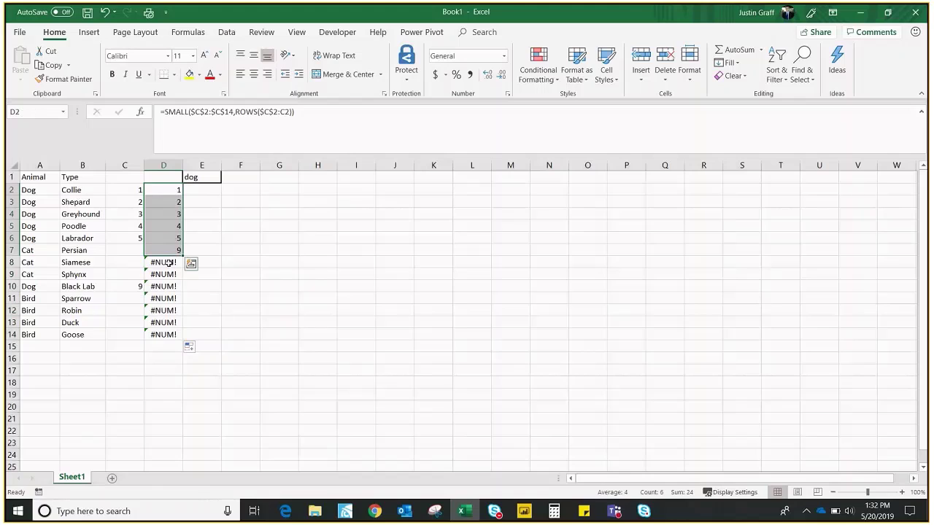
- Wrap D2's SMALL formula in IFERROR with "" as the value if error and fill it down through D14
click(164, 190)
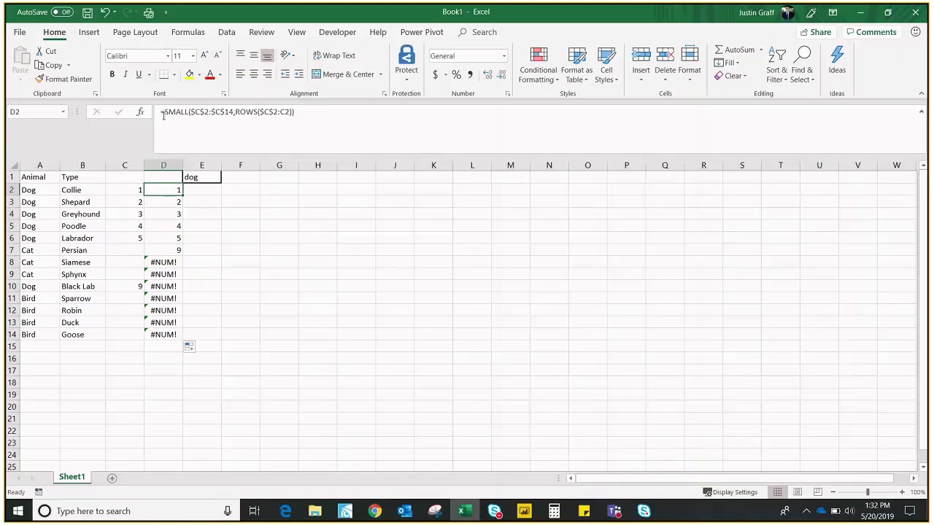
click(164, 112)
text(iferr)
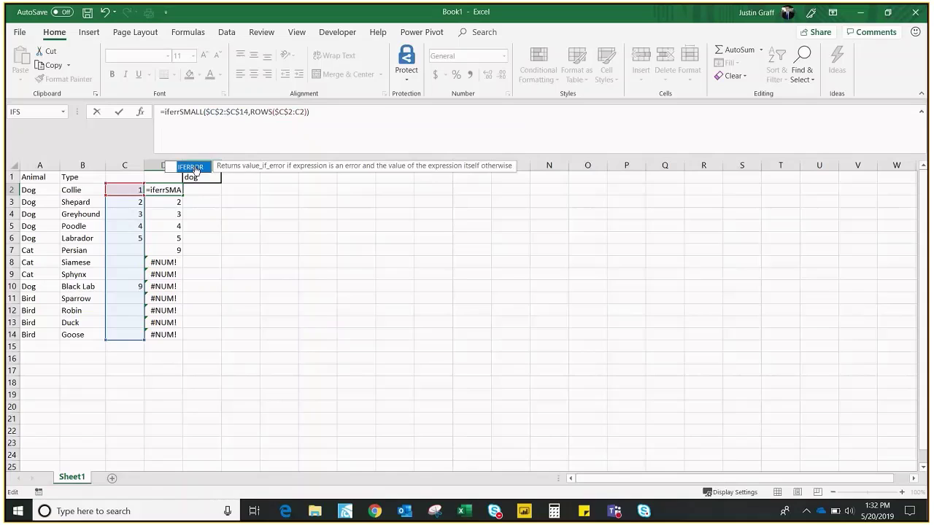
double_click(194, 169)
click(361, 112)
text(,""))
key(Return)
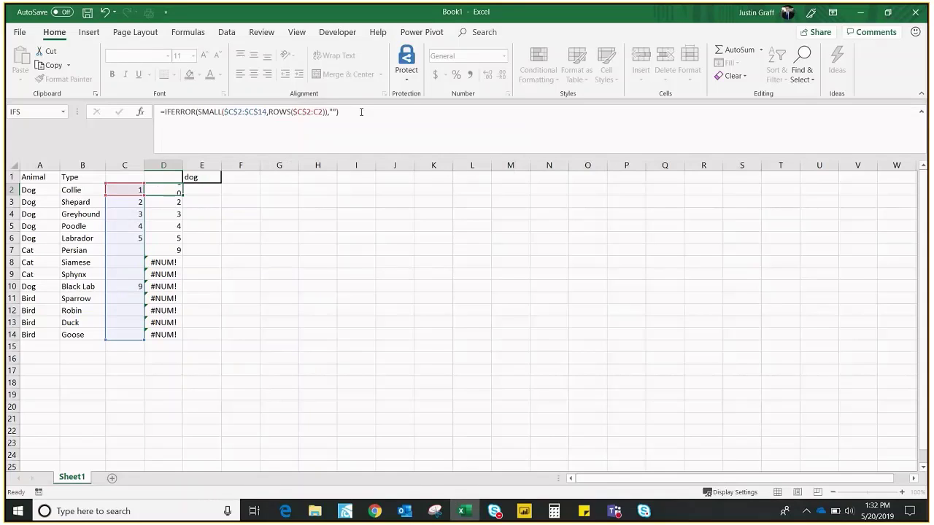
click(168, 191)
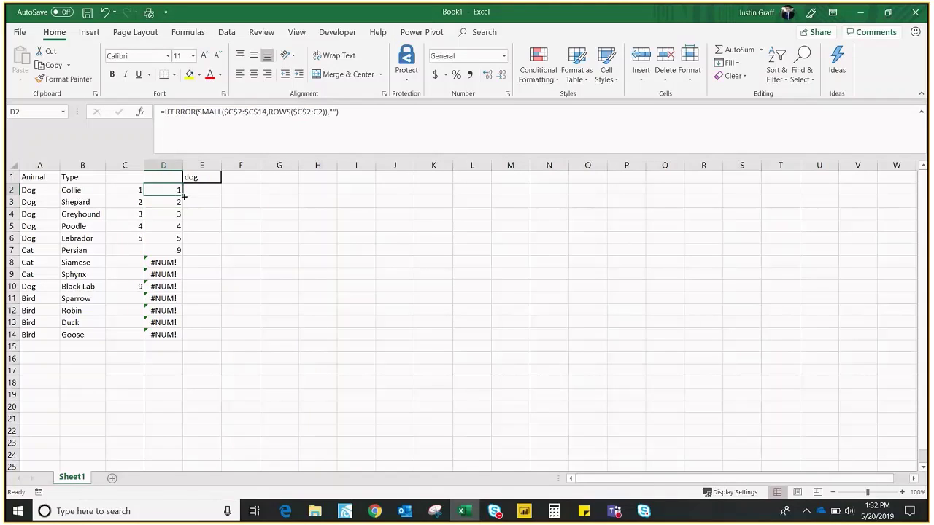
drag(184, 196, 176, 337)
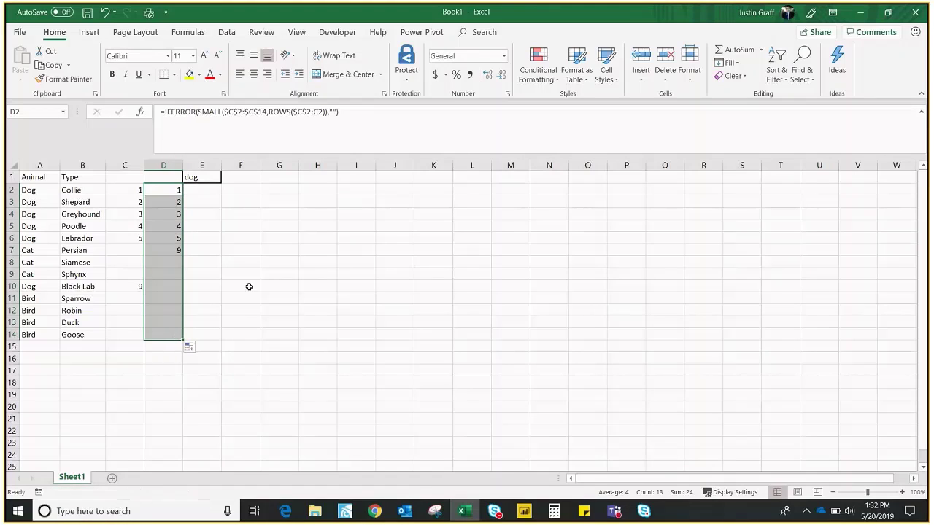
- Enter the results headers Animal in F1 and Types in G1
click(249, 176)
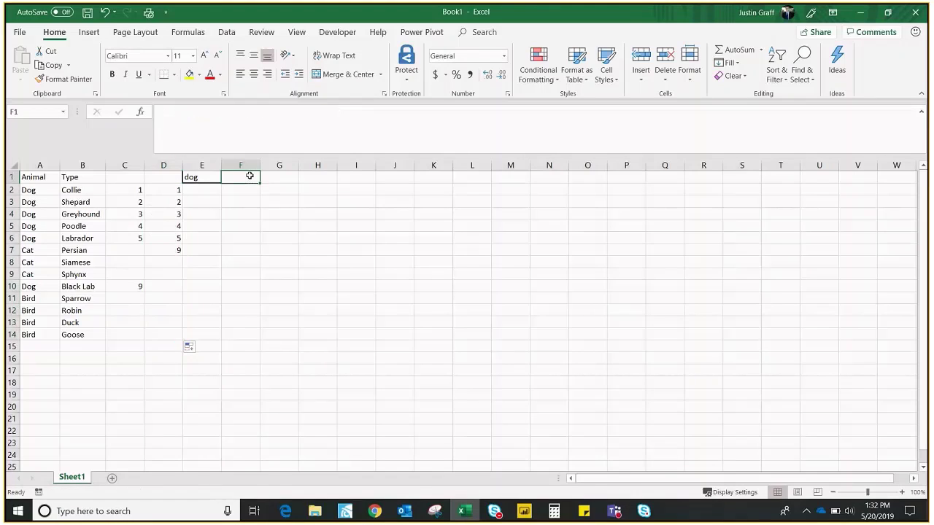
text(Animla)
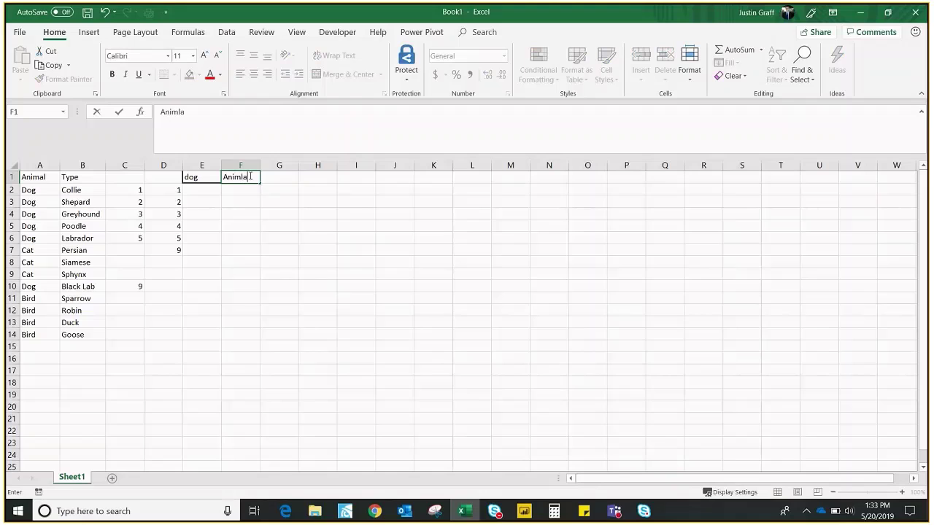
key(Tab)
click(250, 176)
text(Animal)
key(Tab)
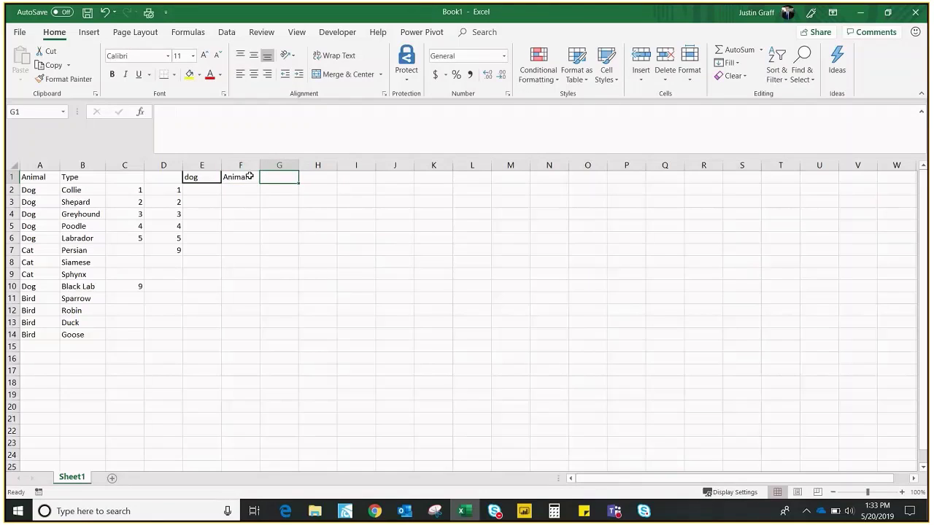
text(Types)
key(Return)
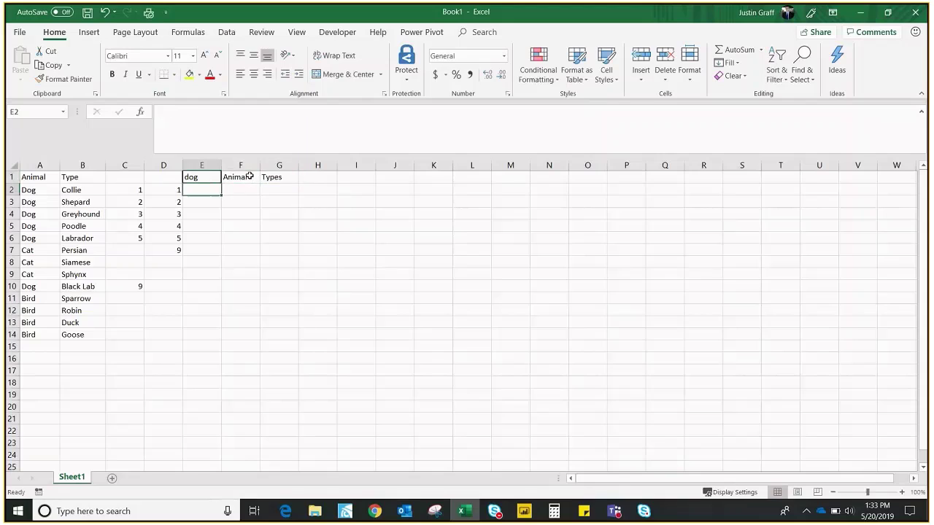
- Start an INDEX formula in F2 with $A$2:$B$14 as the array and the column-locked reference $D2 as the row number
key(Right)
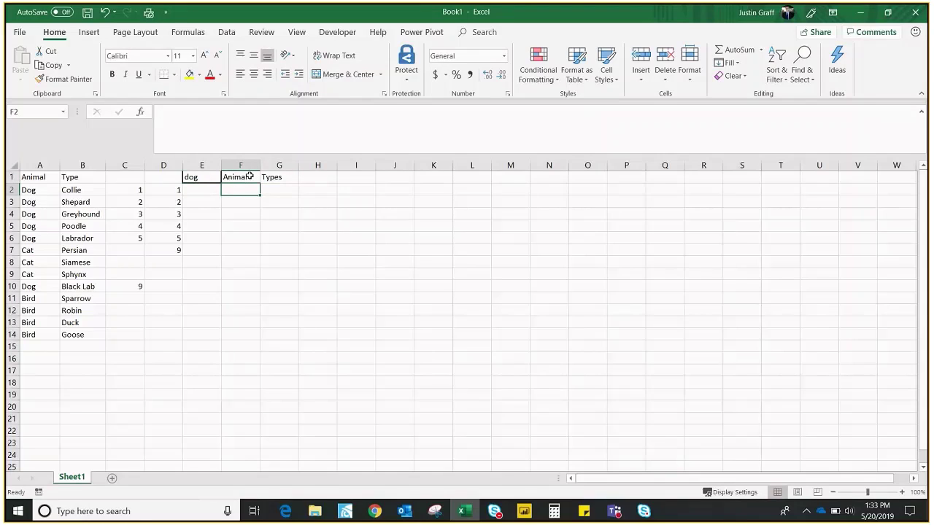
text(=index()
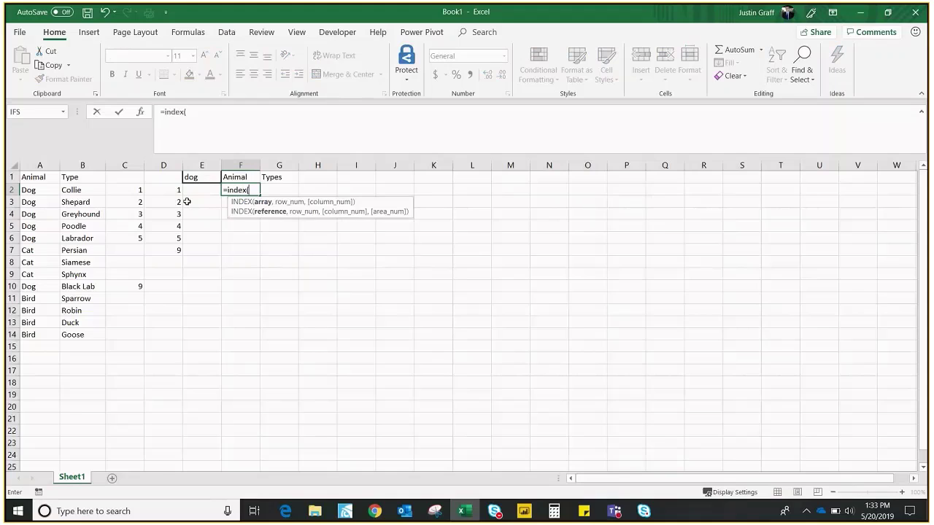
drag(29, 190, 86, 336)
key(F4)
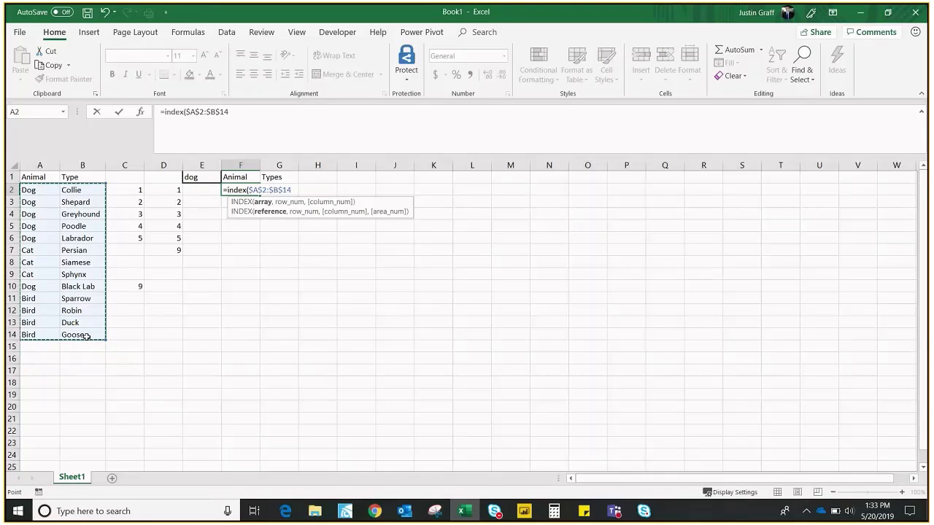
text(,)
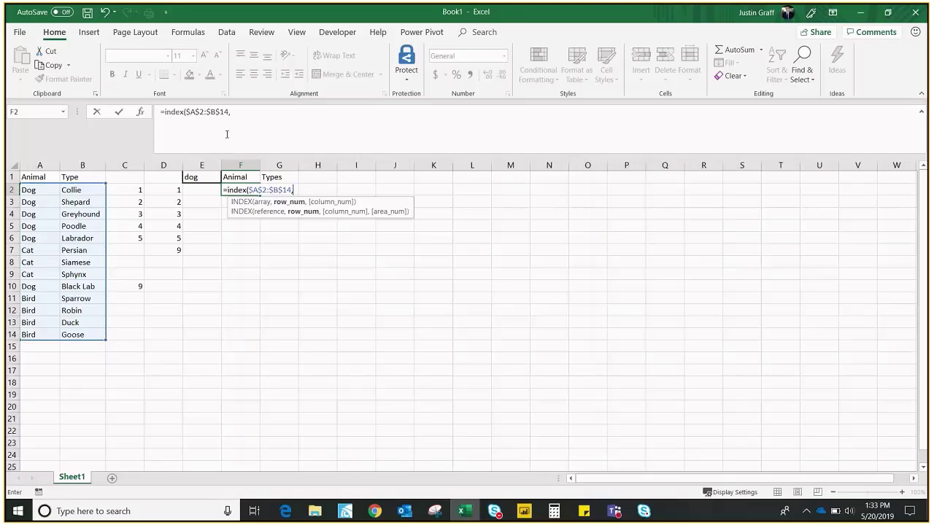
click(171, 188)
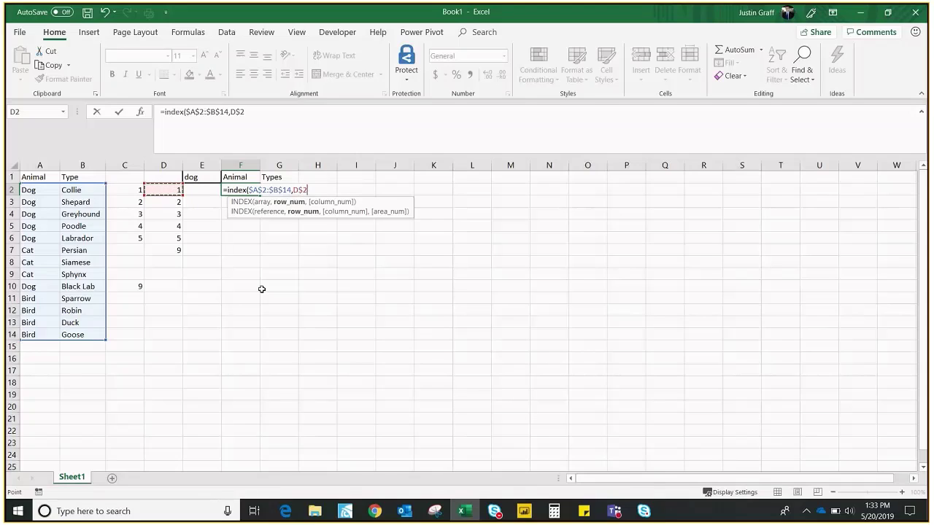
key(F4)
key(F4)
key(F4)
text(,)
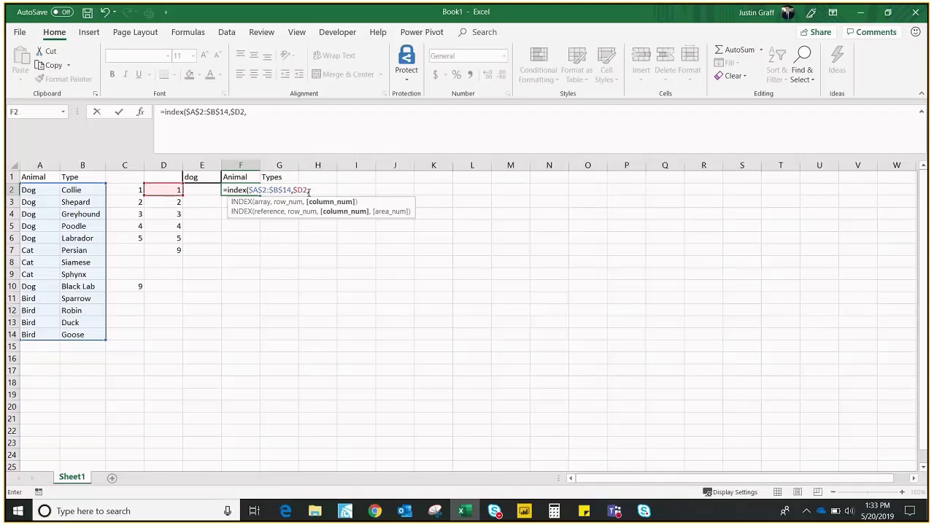
- Add COLUMNS($F$2:F2) as the column number of F2's INDEX formula and complete it, accepting the suggested closing-parenthesis correction
text(col)
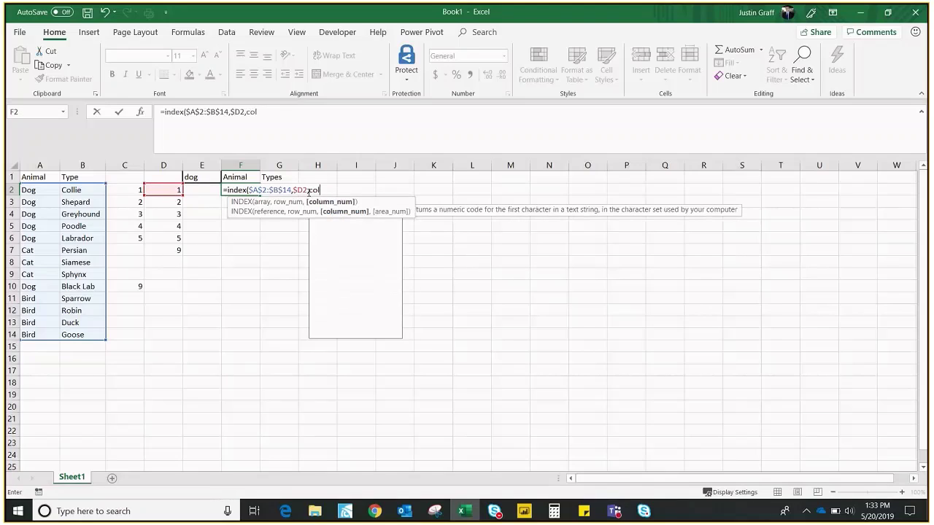
text(umns()
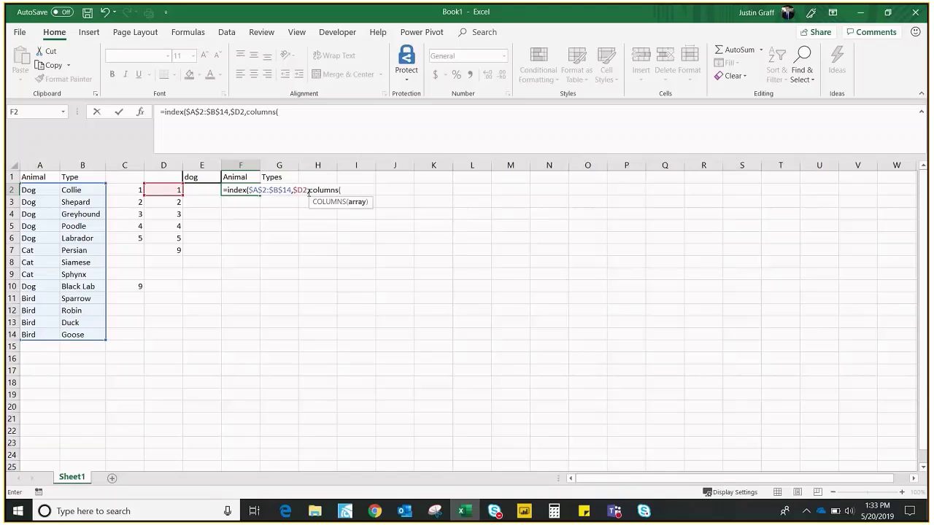
text(f2:f2))
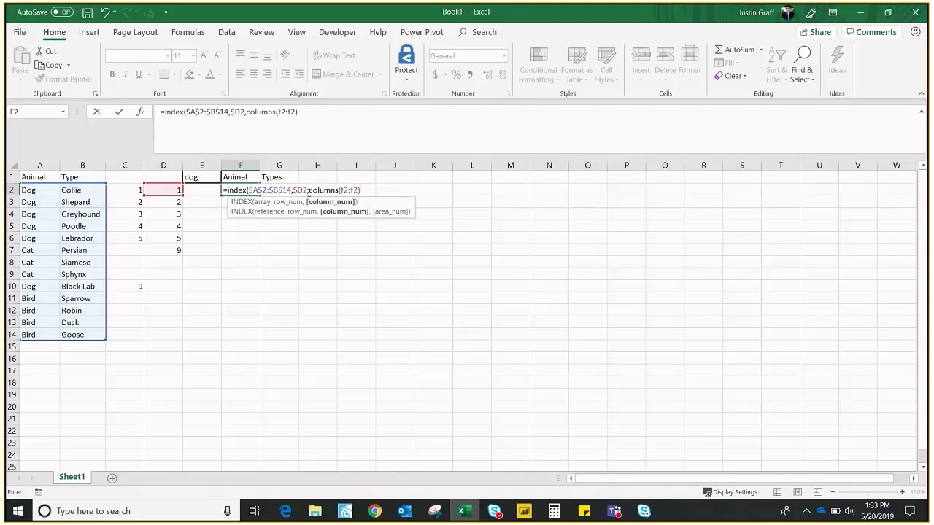
click(281, 112)
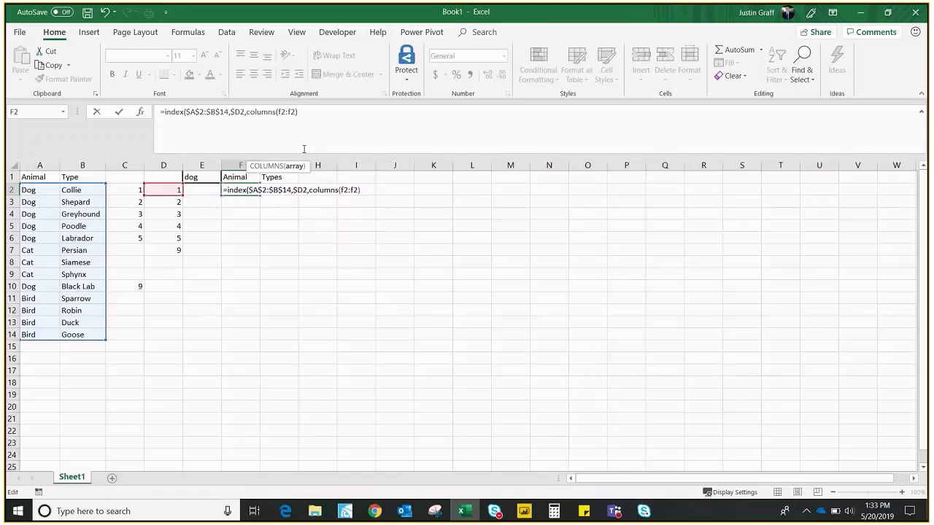
key(F4)
key(Return)
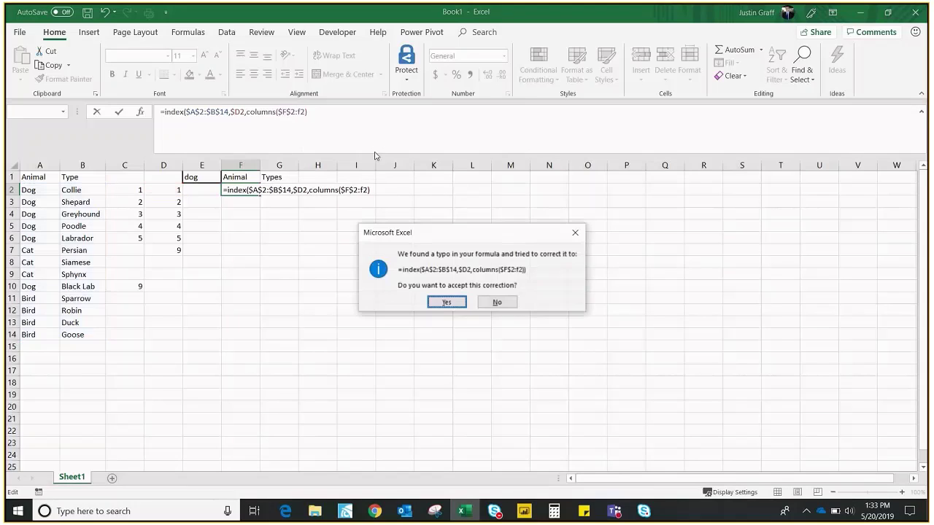
key(Return)
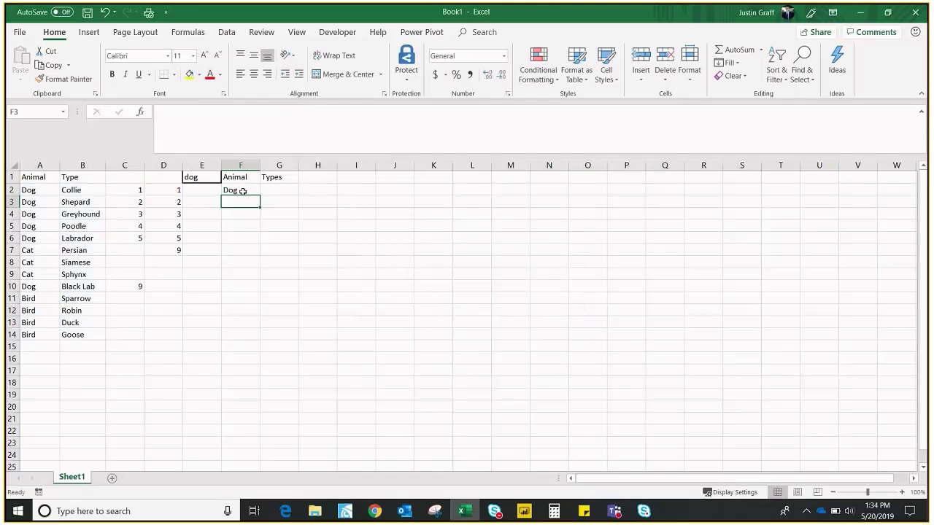
click(242, 190)
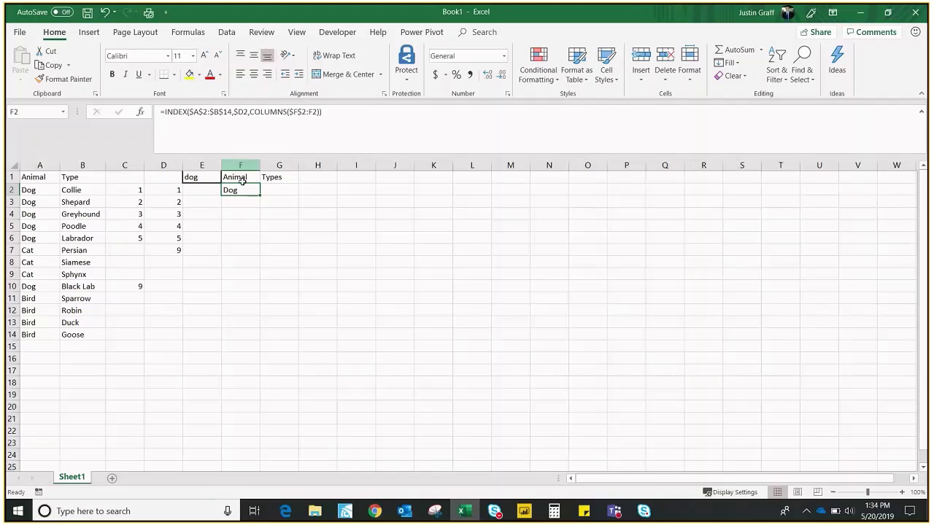
- Fill F2's INDEX formula across to column G and down through row 13
drag(257, 195, 306, 330)
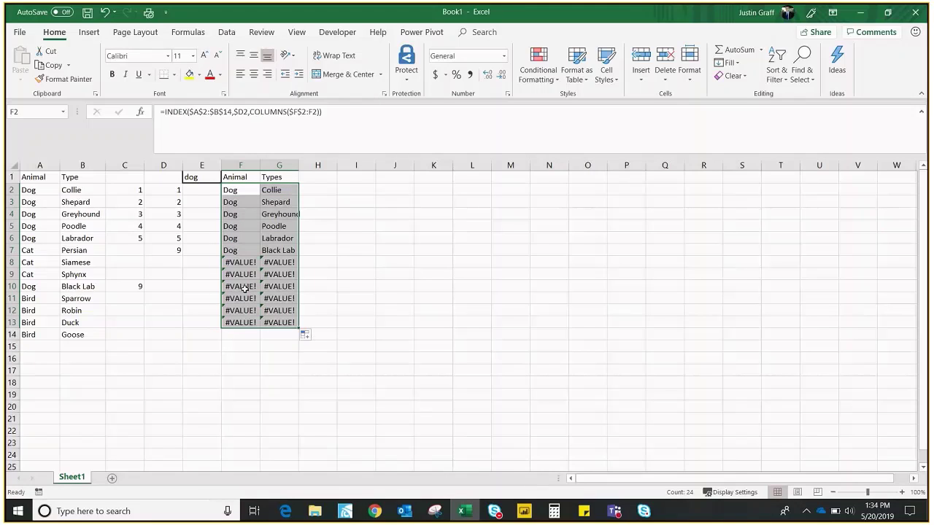
- Wrap F2's INDEX formula in IFERROR with "" as the value if error and fill it across and down through G14
click(164, 113)
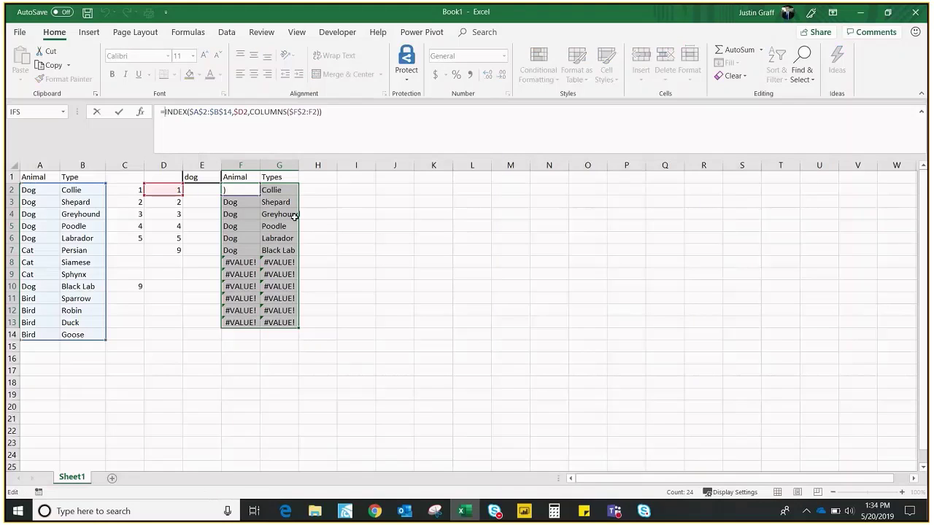
text(i)
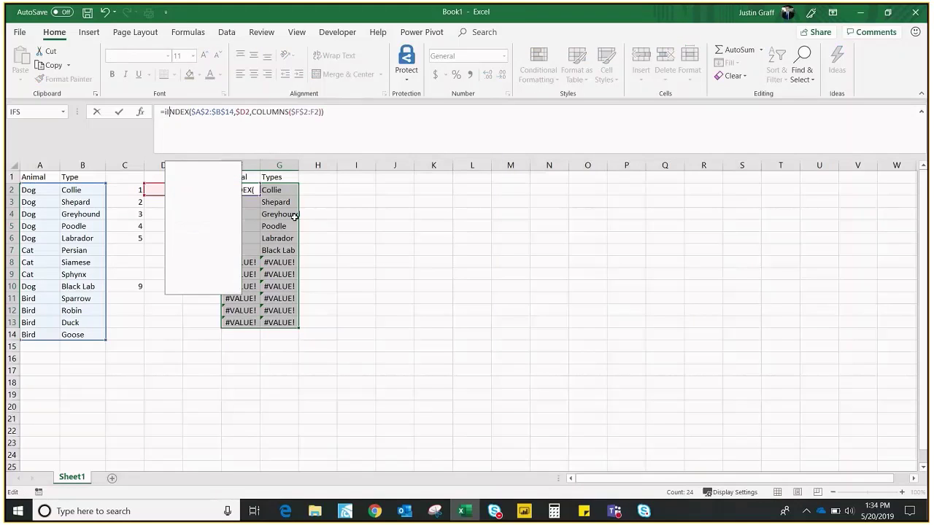
text(fer)
key(Tab)
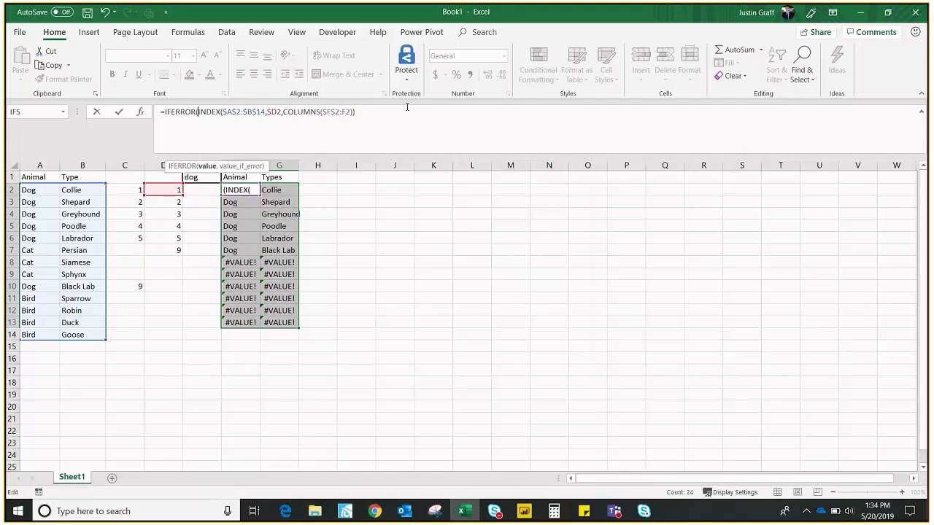
text(,""))
key(Return)
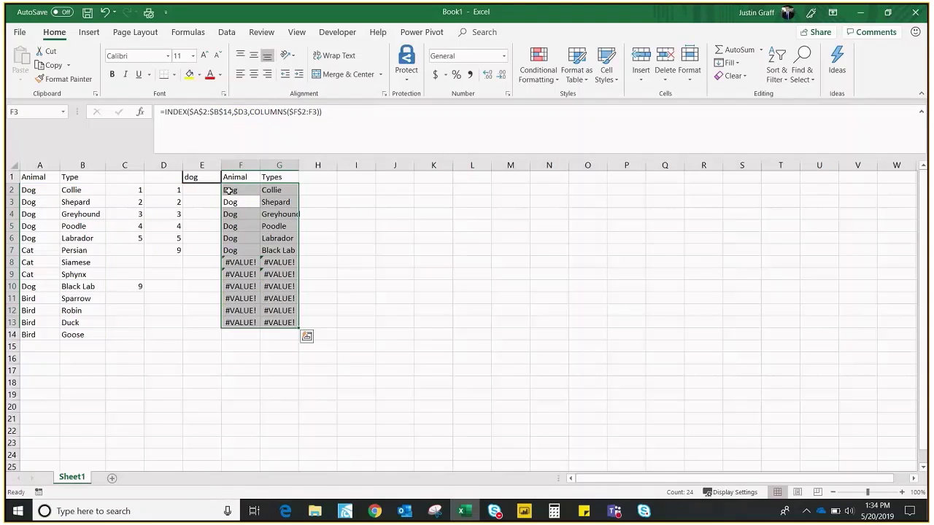
drag(228, 190, 305, 336)
- Change the search term in E1 to cat
key(Up)
key(Left)
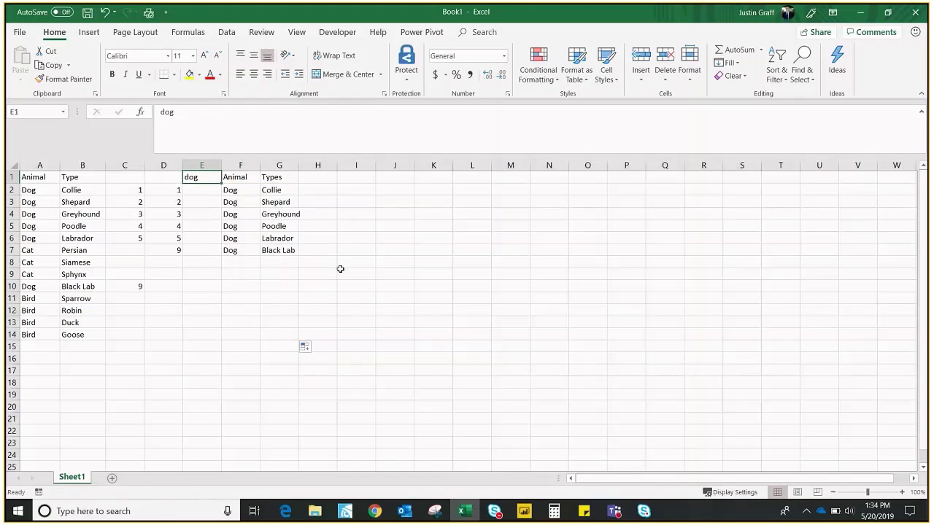
text(cat)
key(Return)
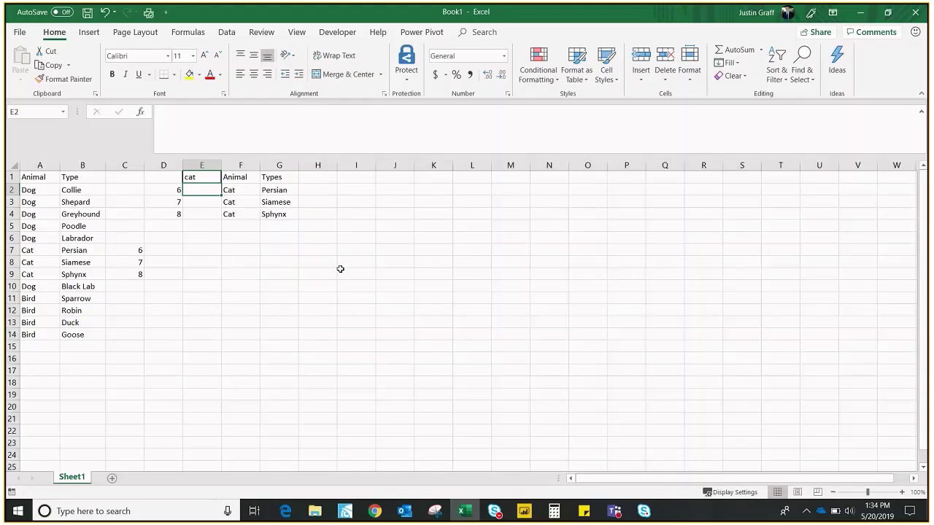
text(bird)
key(Return)
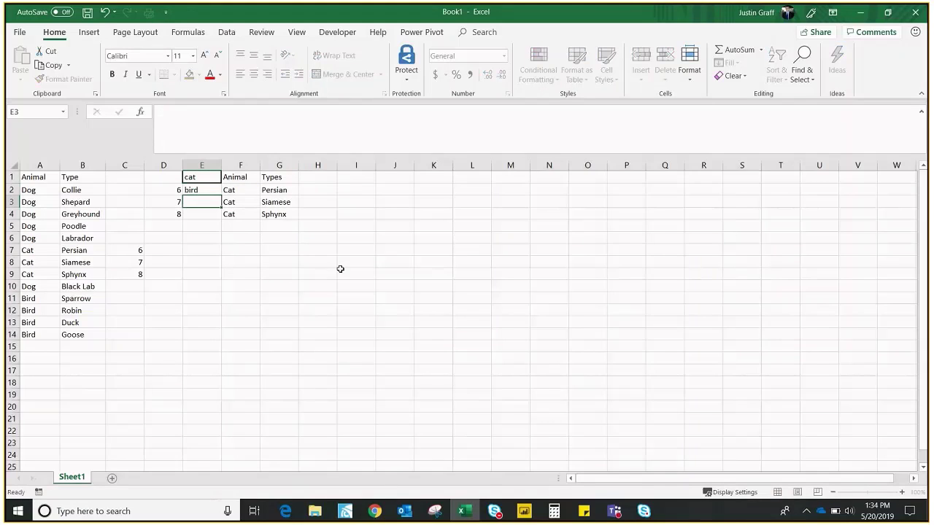
key(Up)
key(Delete)
- Replace the search term in E1 with bird
key(Up)
text(b)
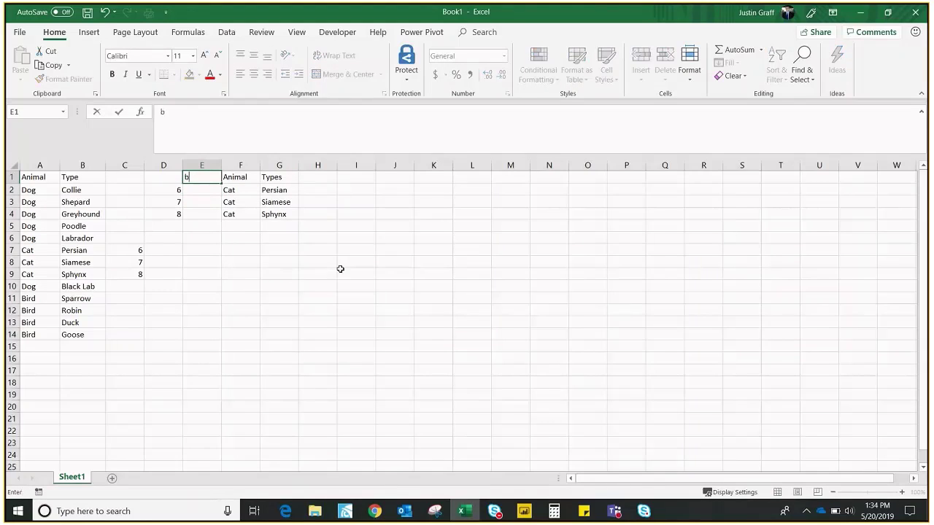
text(ird)
key(Return)
key(Right)
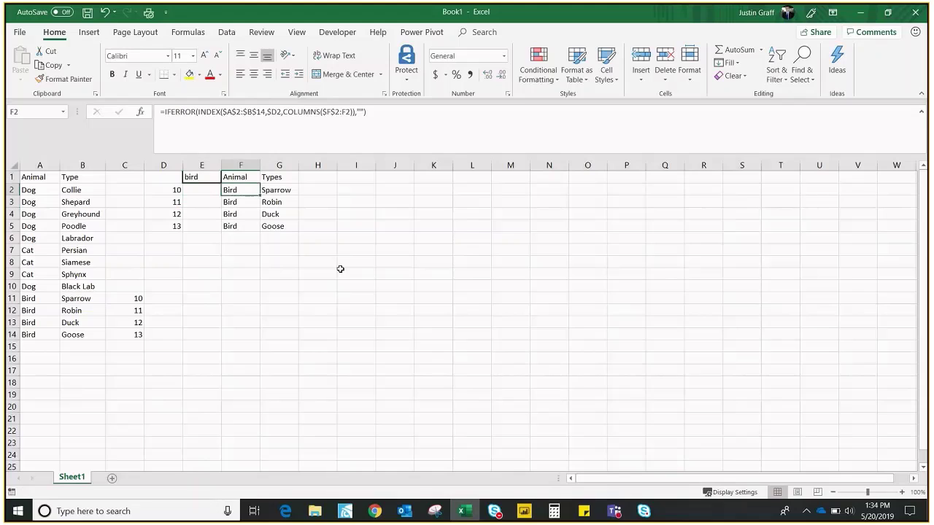
key(Up)
key(Left)
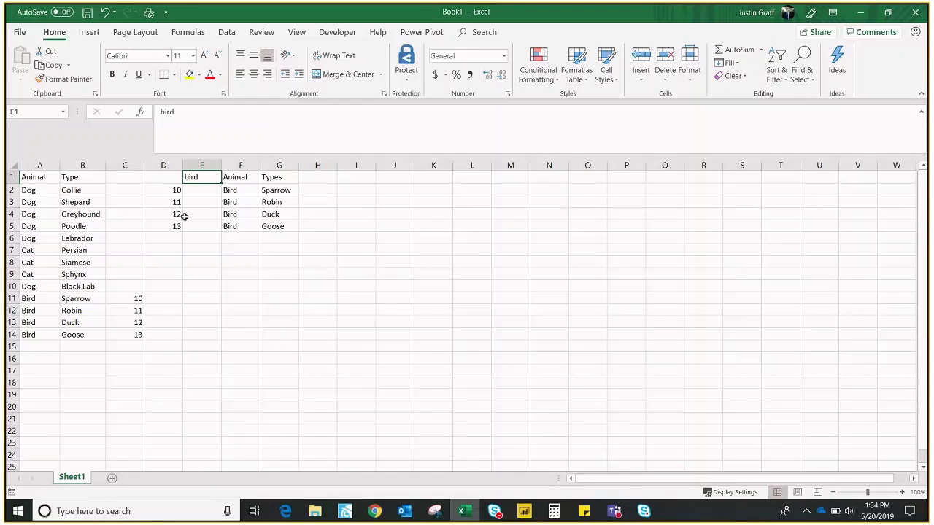
- Hide columns A through D, leaving the search term and the results columns on the sheet
drag(164, 165, 5, 176)
right_click(62, 239)
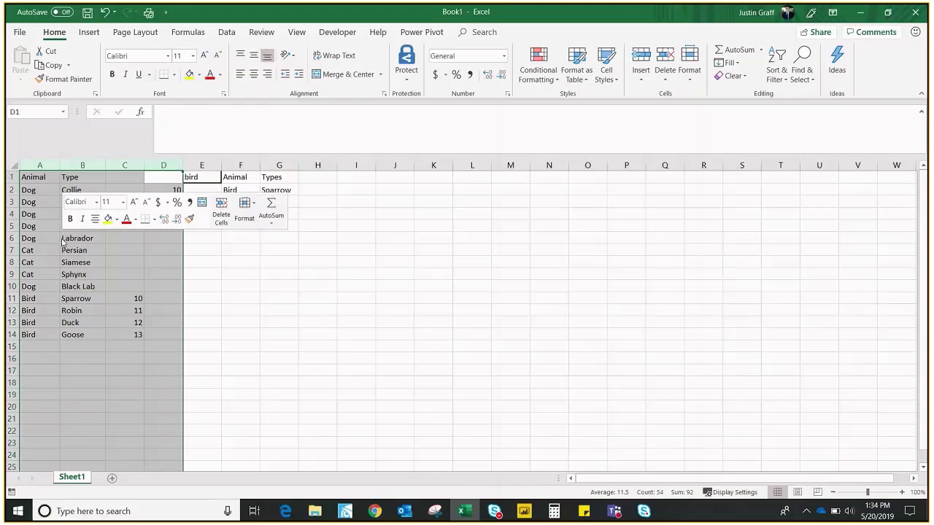
key(h)
click(121, 216)
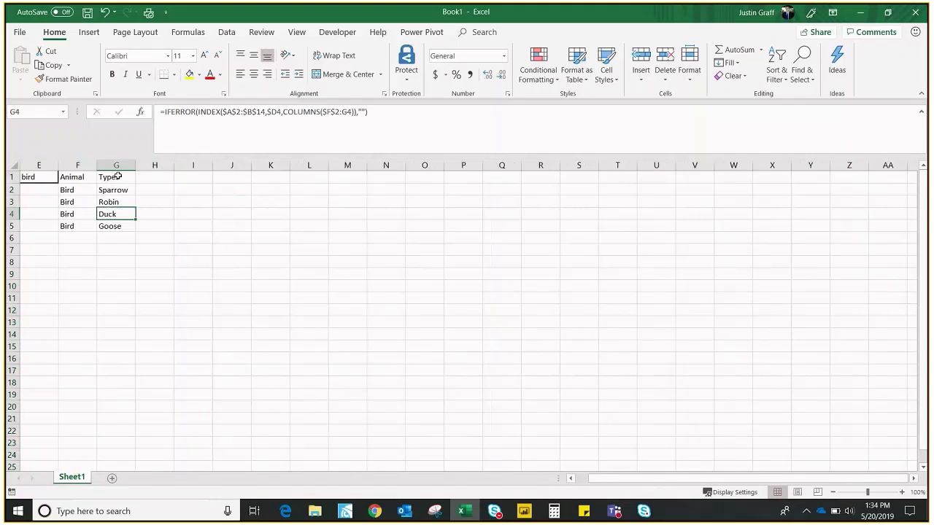